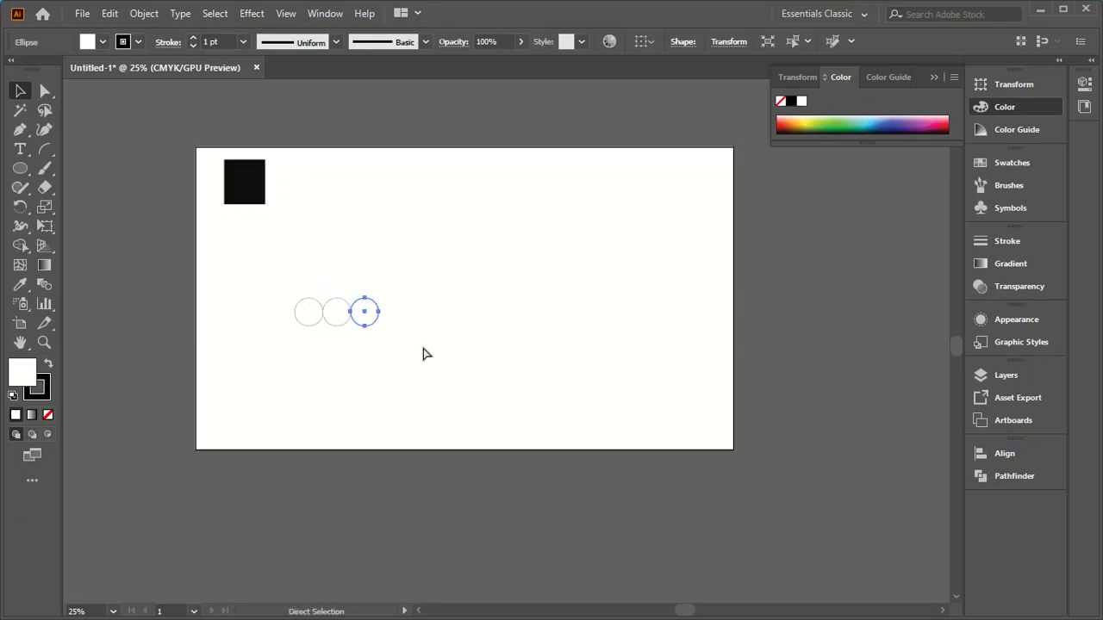
Continue duplicating the circle into a row of six touching circles and move the whole row to the middle of the artboard.
key("v")
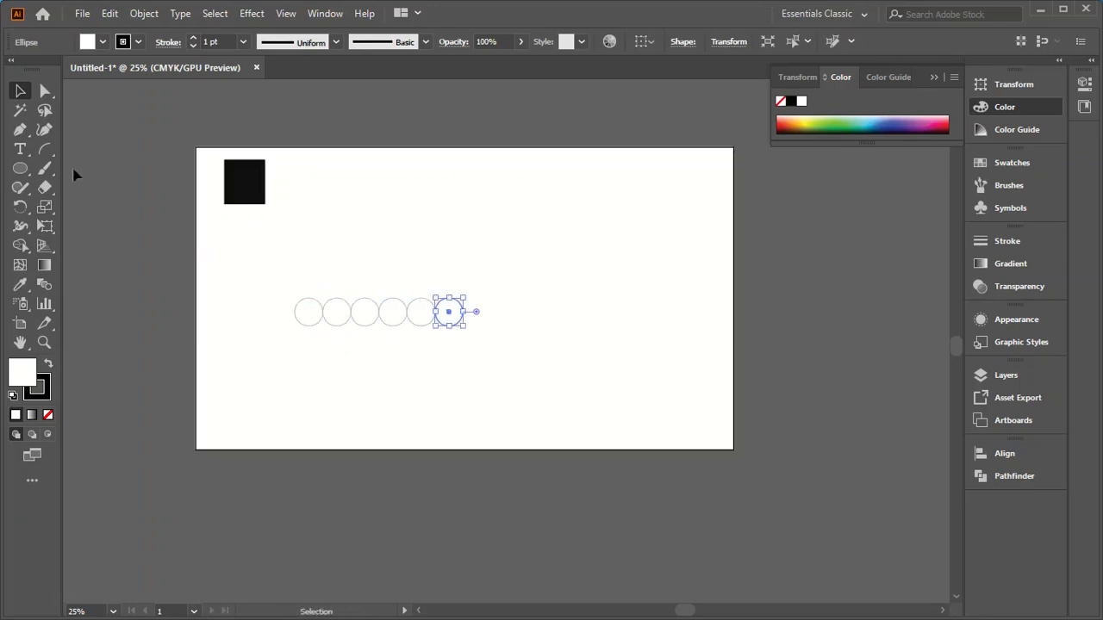
left_click(143, 204)
left_click_drag(498, 276, 293, 357)
left_click_drag(335, 314, 423, 317)
left_click(470, 362)
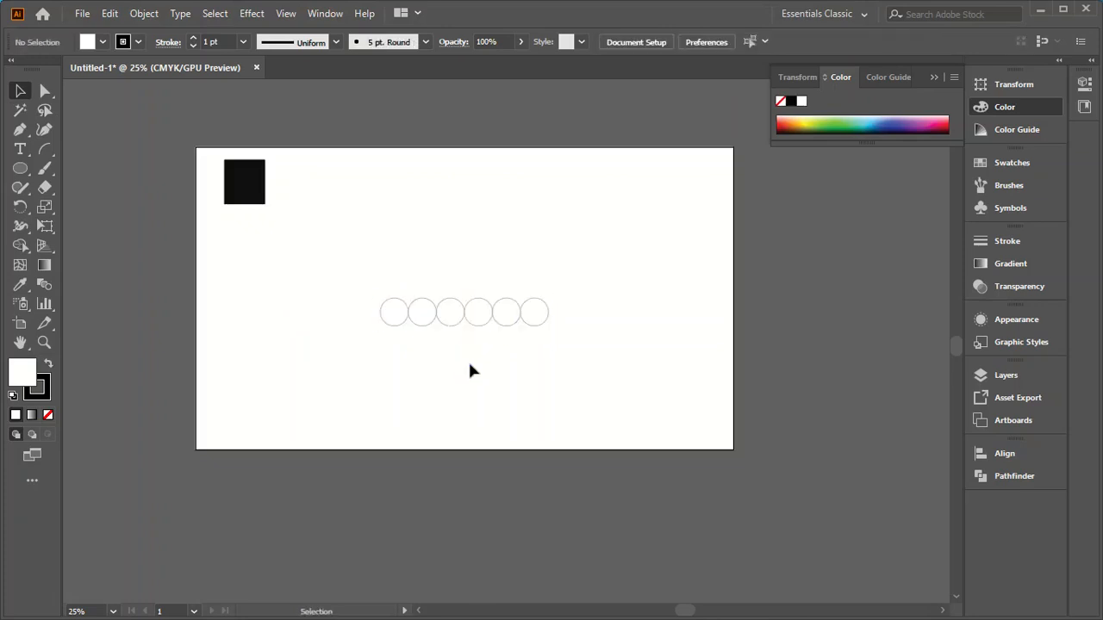
left_click(45, 91)
left_click_drag(579, 319, 358, 365)
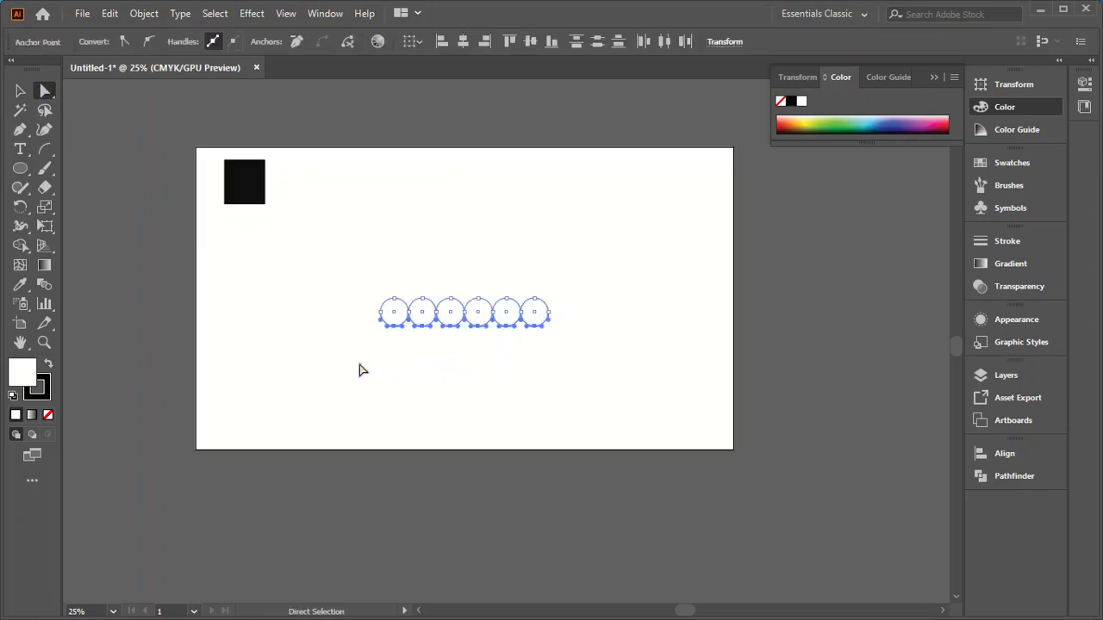
left_click(20, 91)
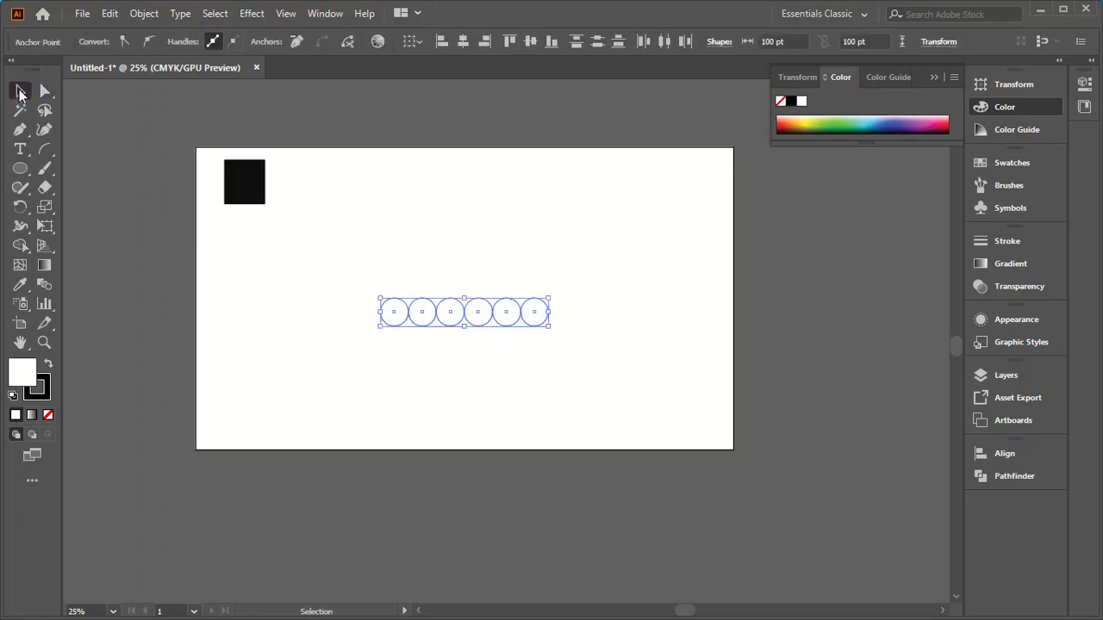
left_click(564, 339)
left_click_drag(568, 323, 343, 368)
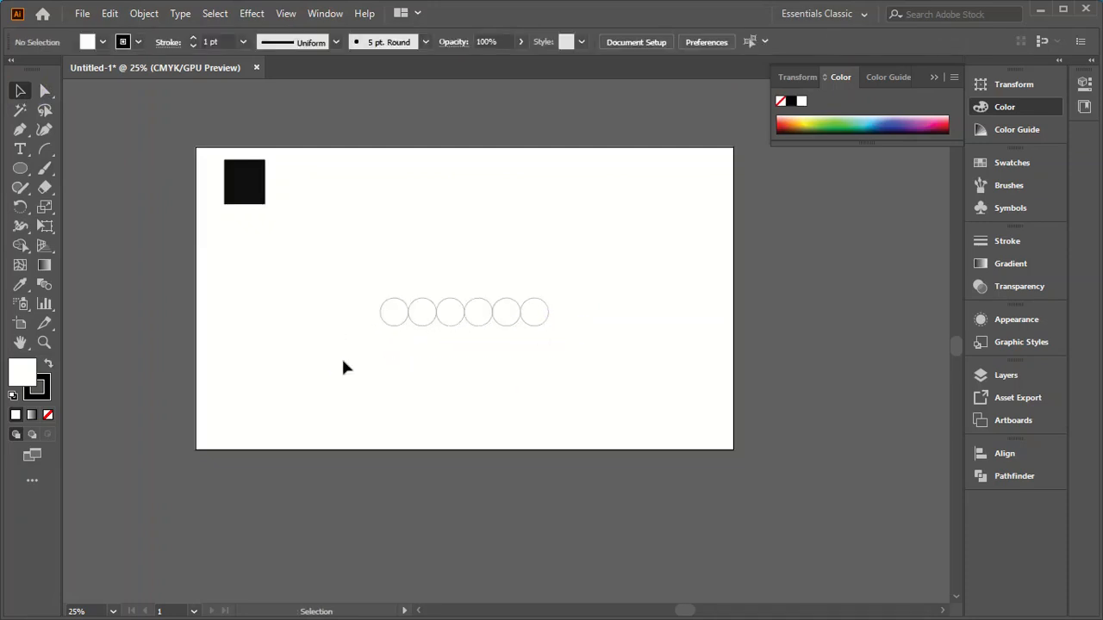
Delete the bottom anchor points of all six circles, leaving a row of upper half-circle scallops.
left_click(45, 90)
left_click_drag(638, 314, 354, 377)
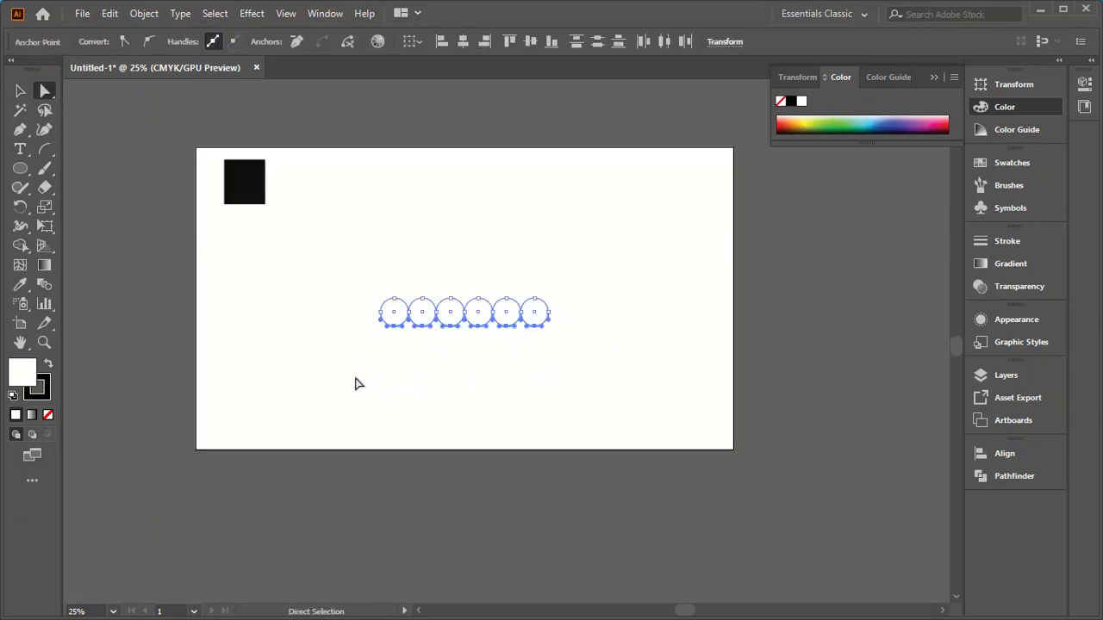
key("Delete")
left_click(346, 354)
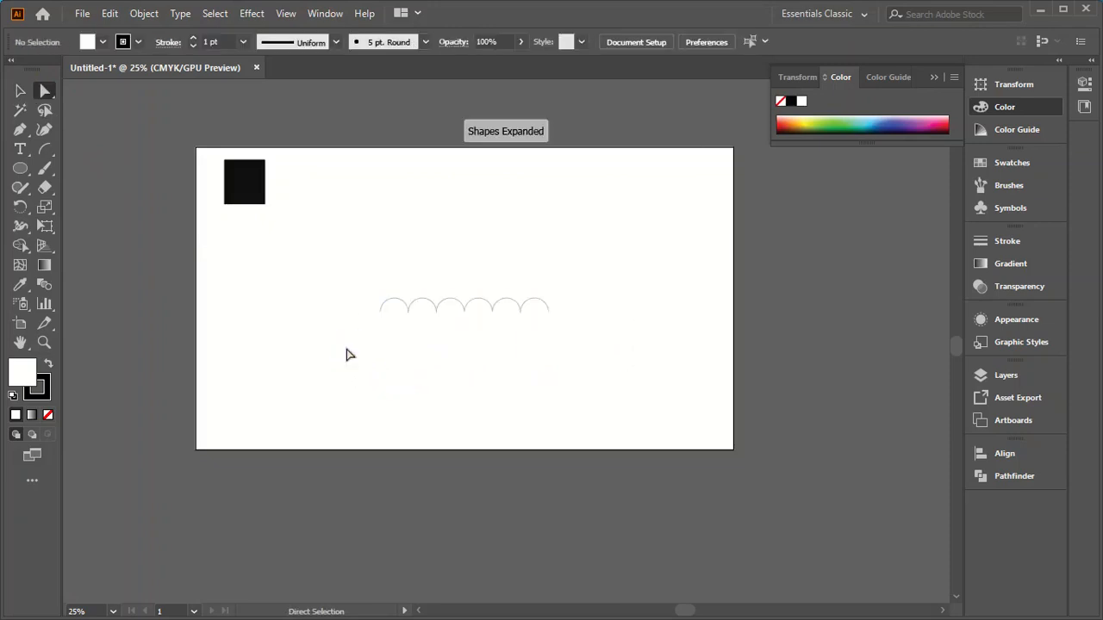
Draw a straight vertical line through the centre of the scallop row, extending above and below it as the umbrella shaft.
left_click(42, 143)
left_click(87, 147)
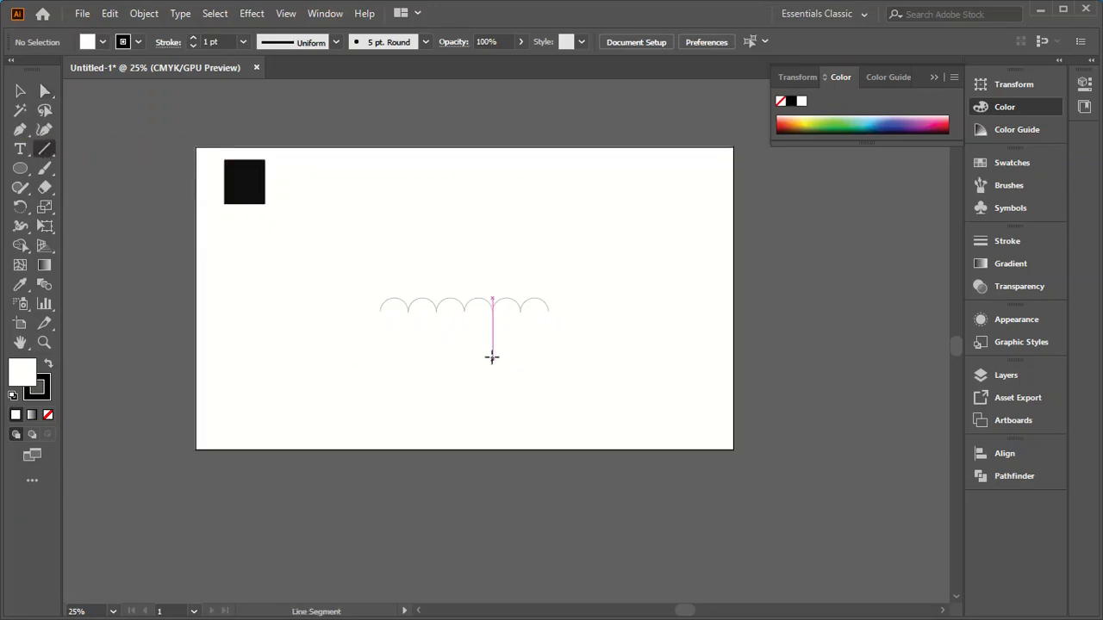
left_click(467, 195)
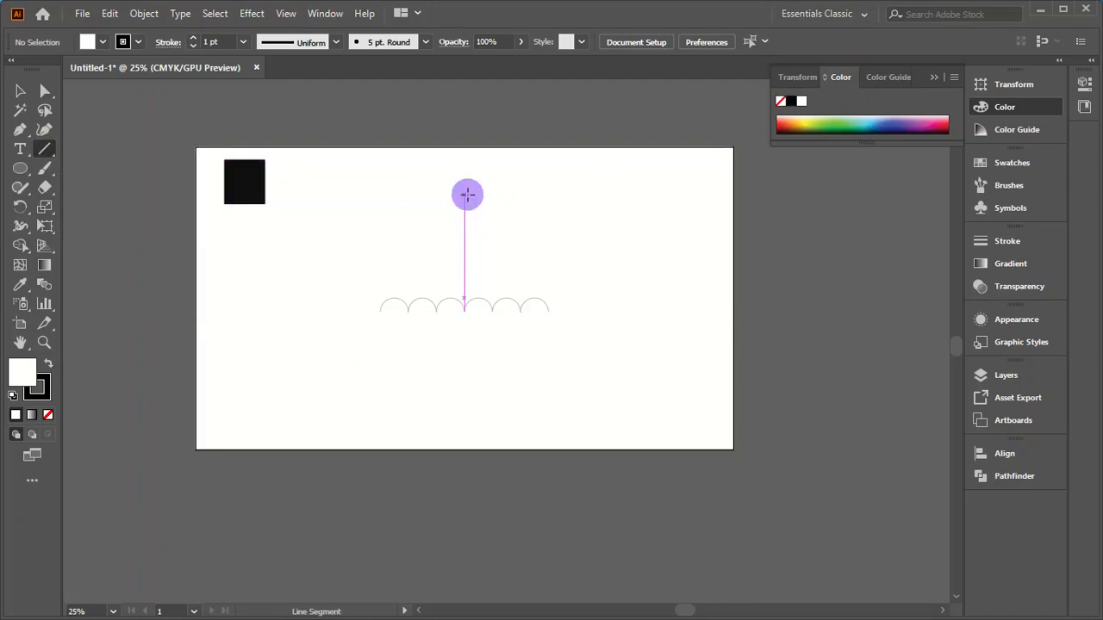
left_click_drag(467, 194, 465, 400)
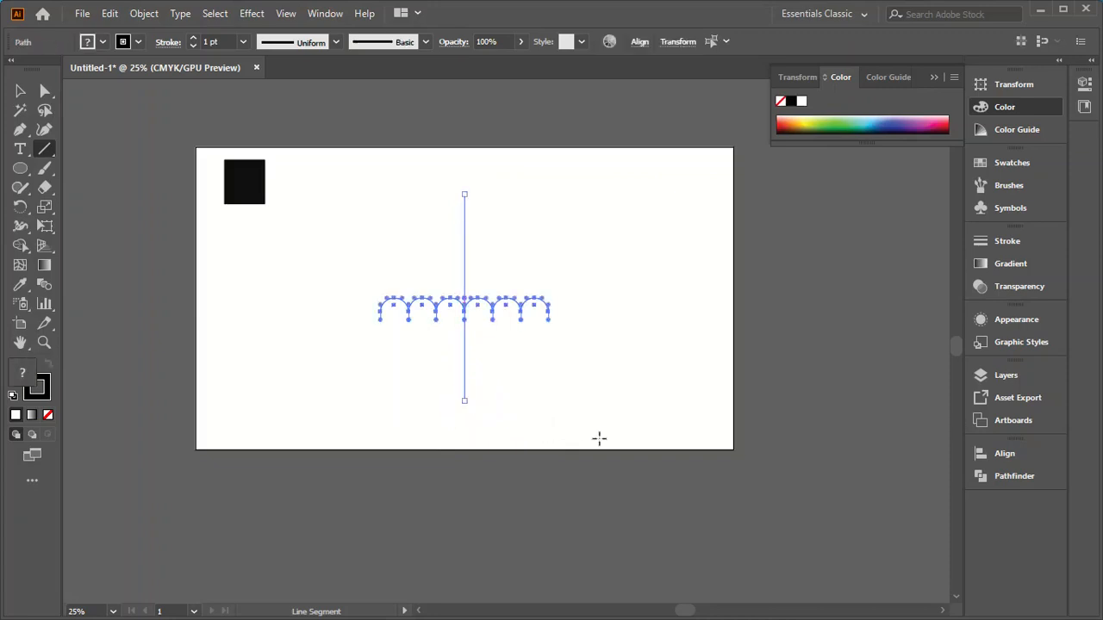
left_click(20, 90)
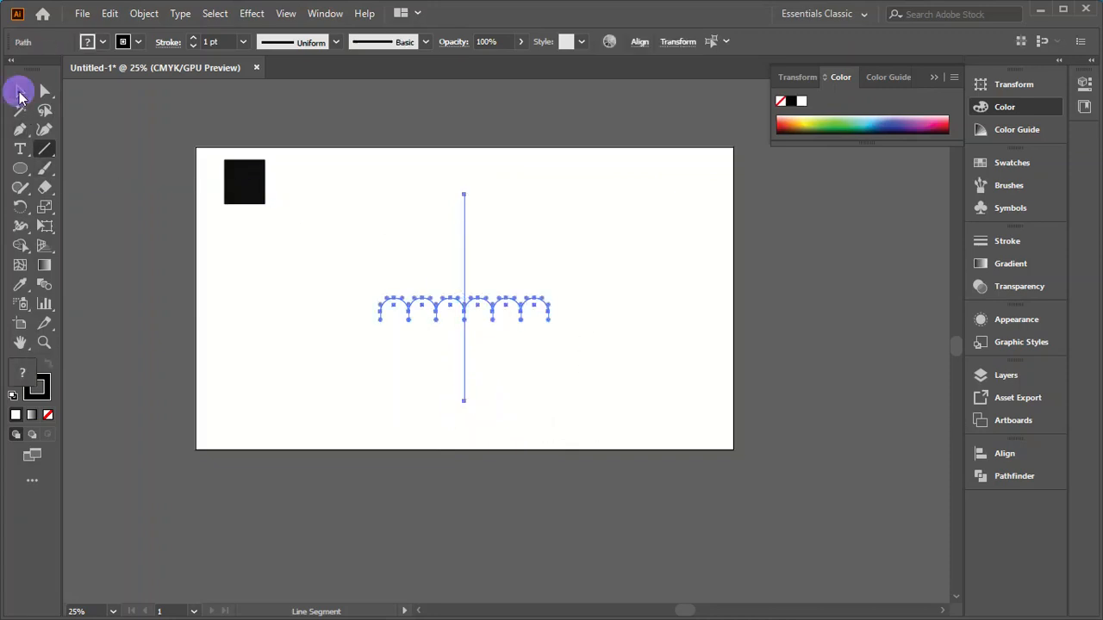
left_click(216, 304)
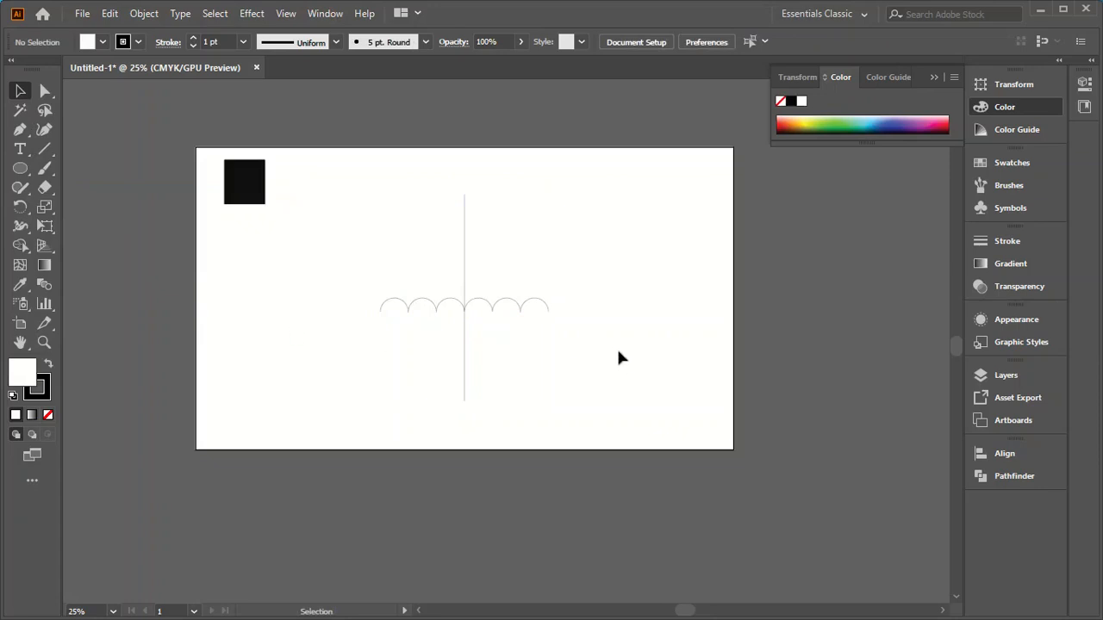
Draw three arcs with the Arc tool from the right-hand scallop ends to a common point near the shaft's upper end.
left_click_drag(44, 149, 108, 169)
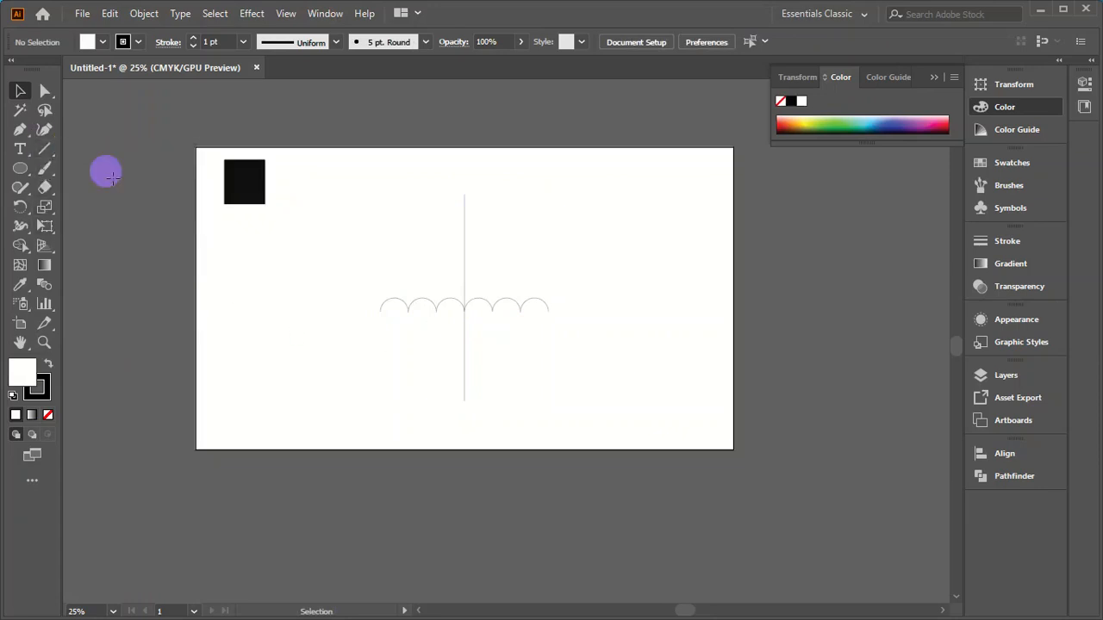
left_click(549, 309)
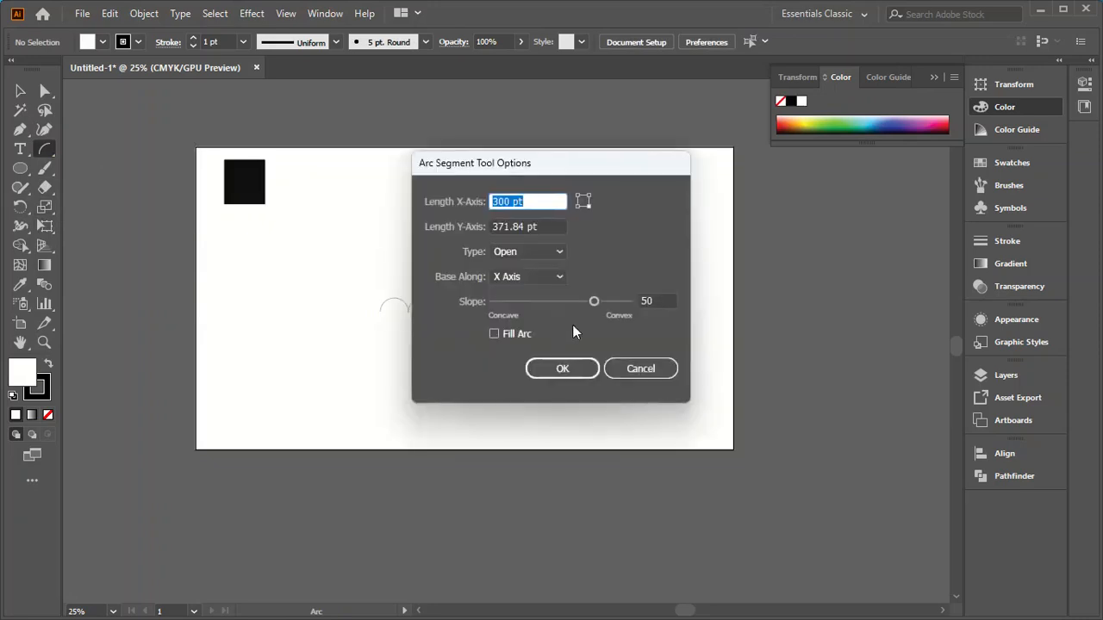
left_click(640, 368)
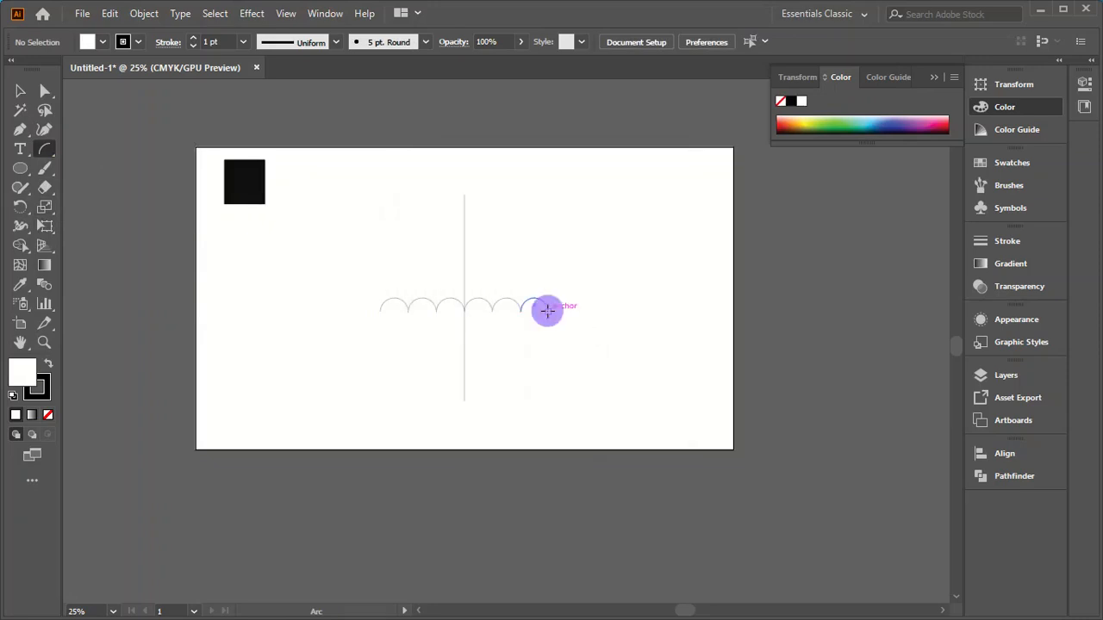
left_click_drag(548, 310, 465, 207)
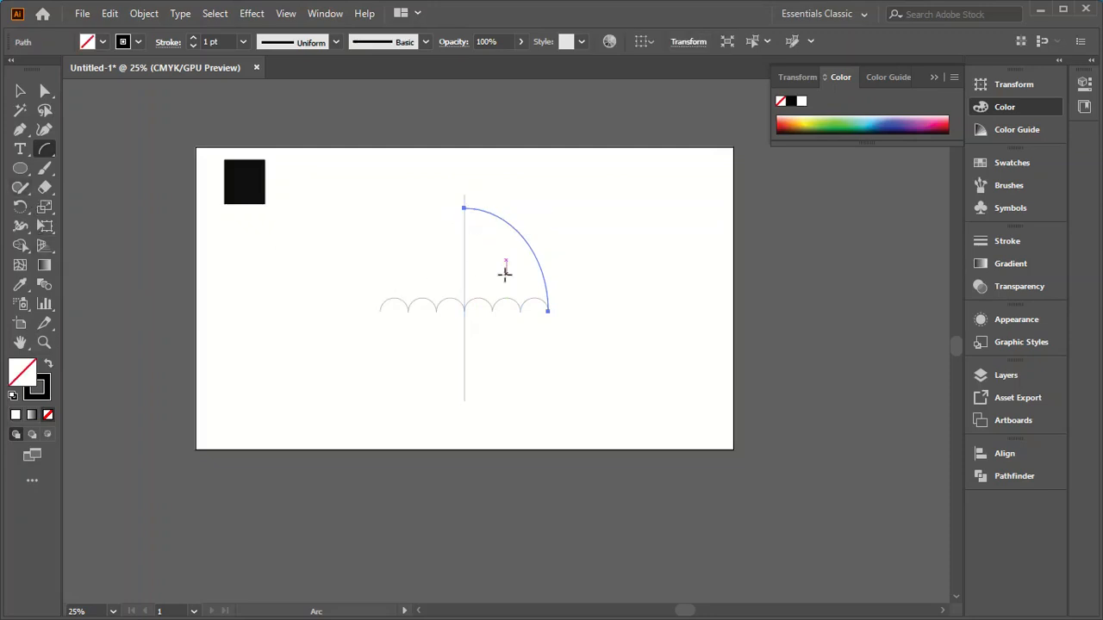
left_click_drag(520, 310, 466, 208)
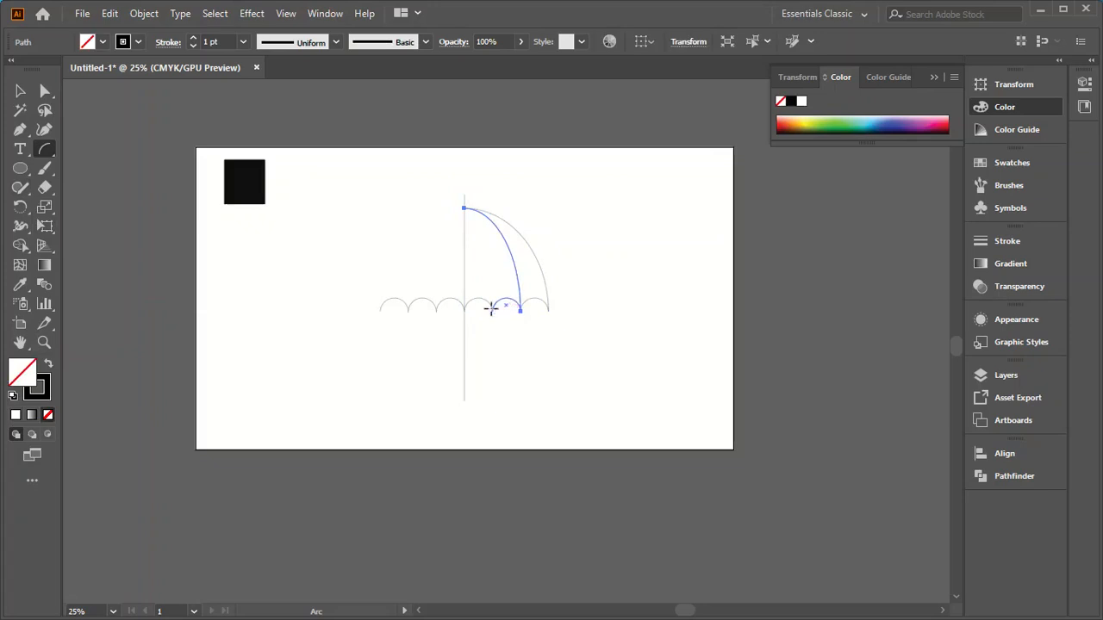
left_click_drag(492, 311, 464, 207)
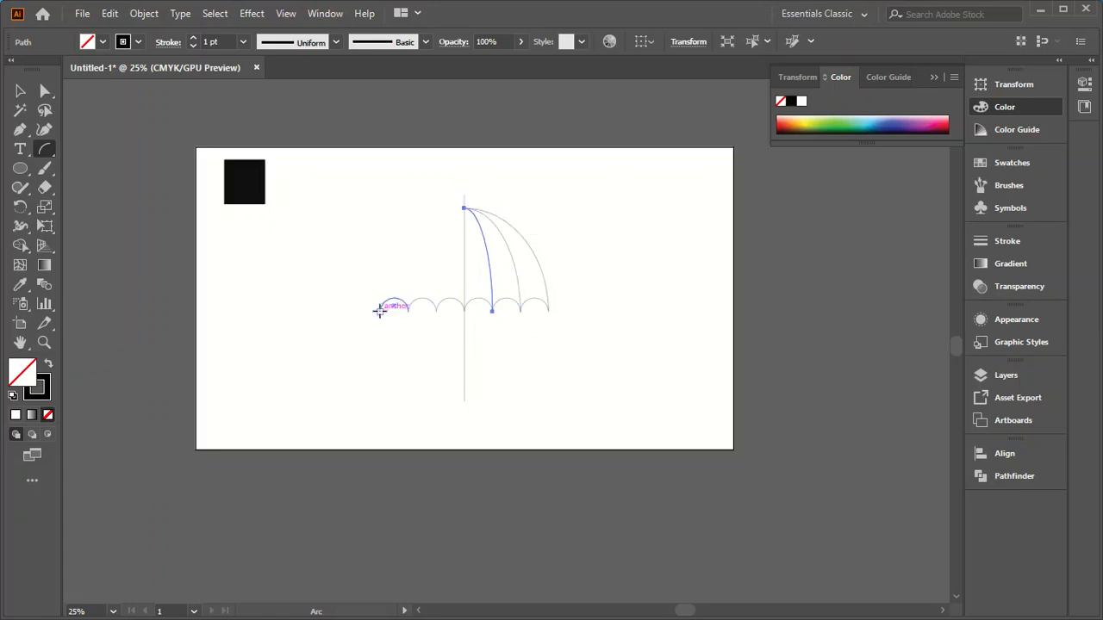
Draw three matching arcs from the left-hand scallop ends to the same point on the shaft.
left_click_drag(379, 310, 466, 207)
left_click_drag(406, 308, 464, 208)
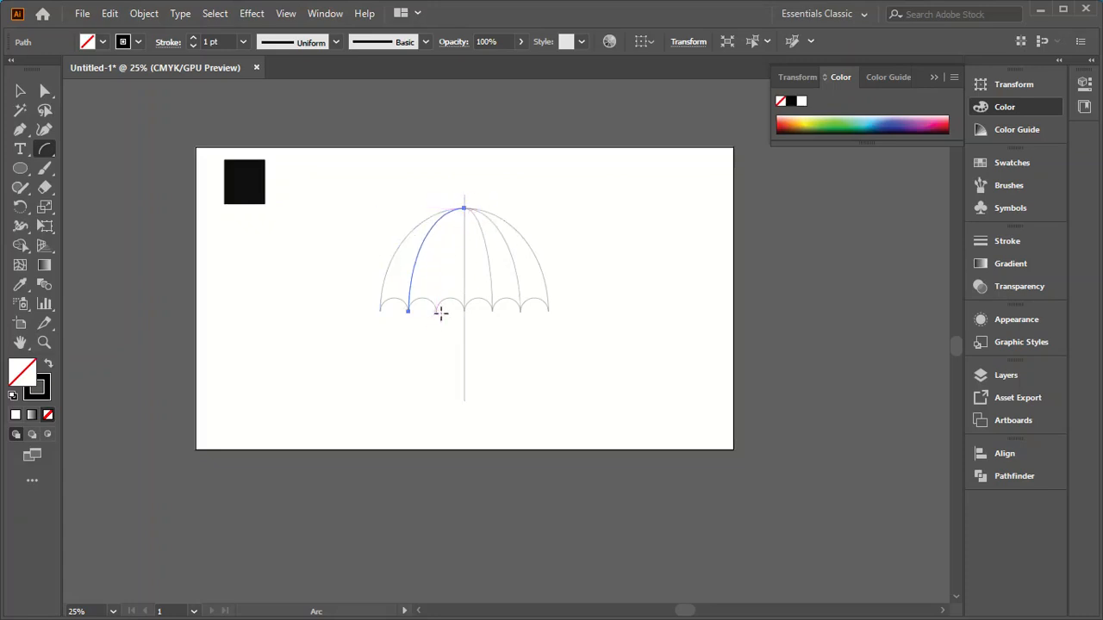
left_click_drag(434, 309, 463, 207)
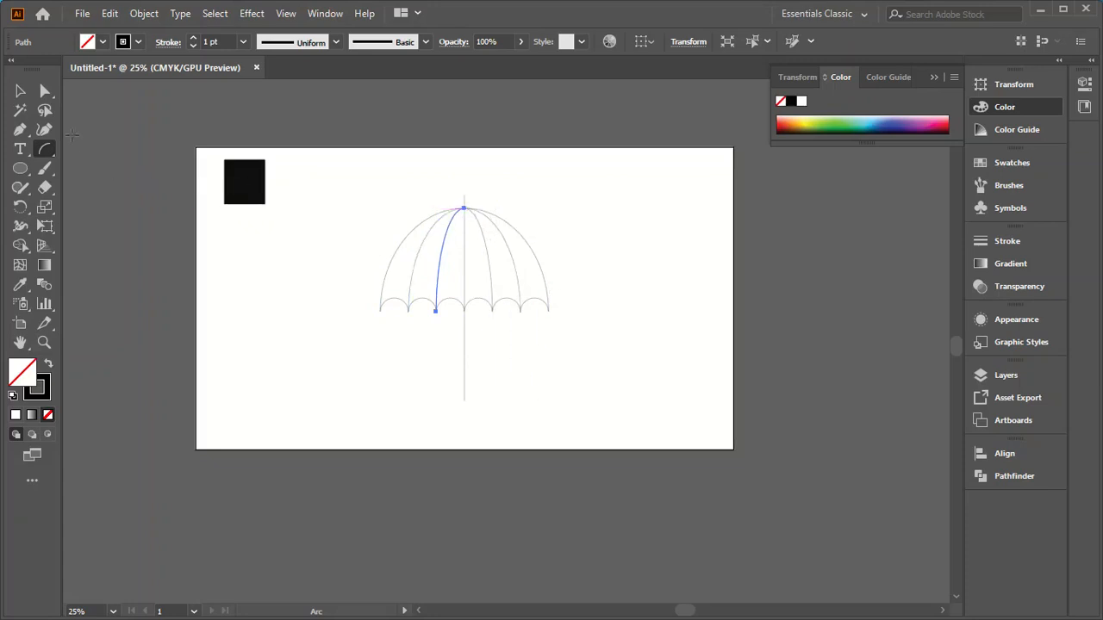
left_click(20, 93)
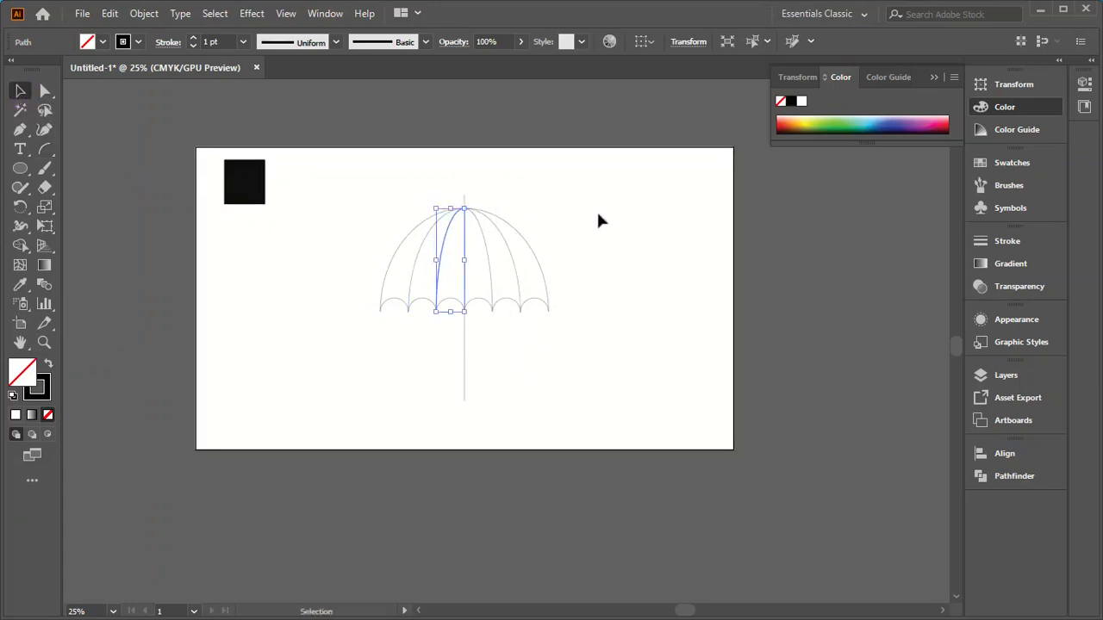
left_click(617, 199)
Select the whole umbrella drawing and turn the six canopy panels into separate closed shapes with Shape Builder.
left_click_drag(617, 193, 369, 320)
left_click(20, 245)
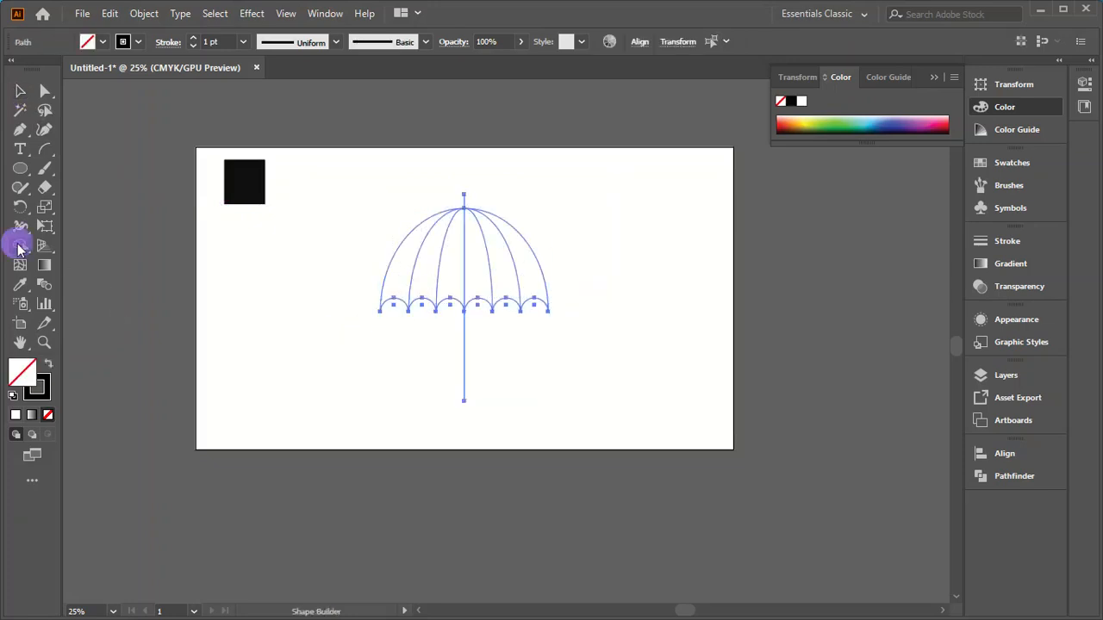
left_click(402, 278)
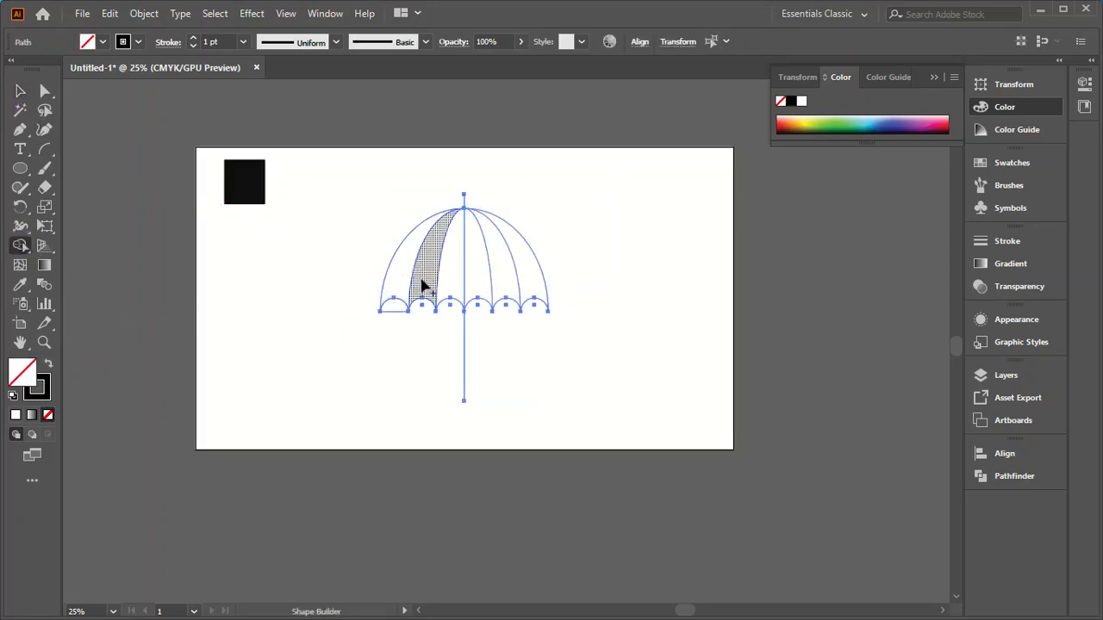
left_click(453, 279)
left_click(476, 281)
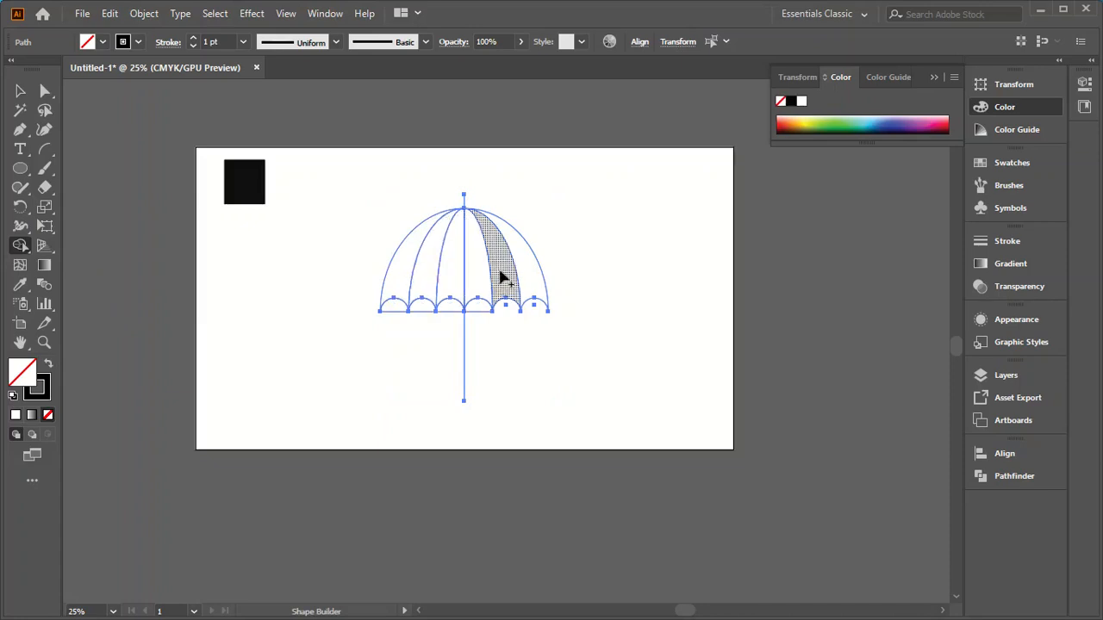
left_click(531, 265)
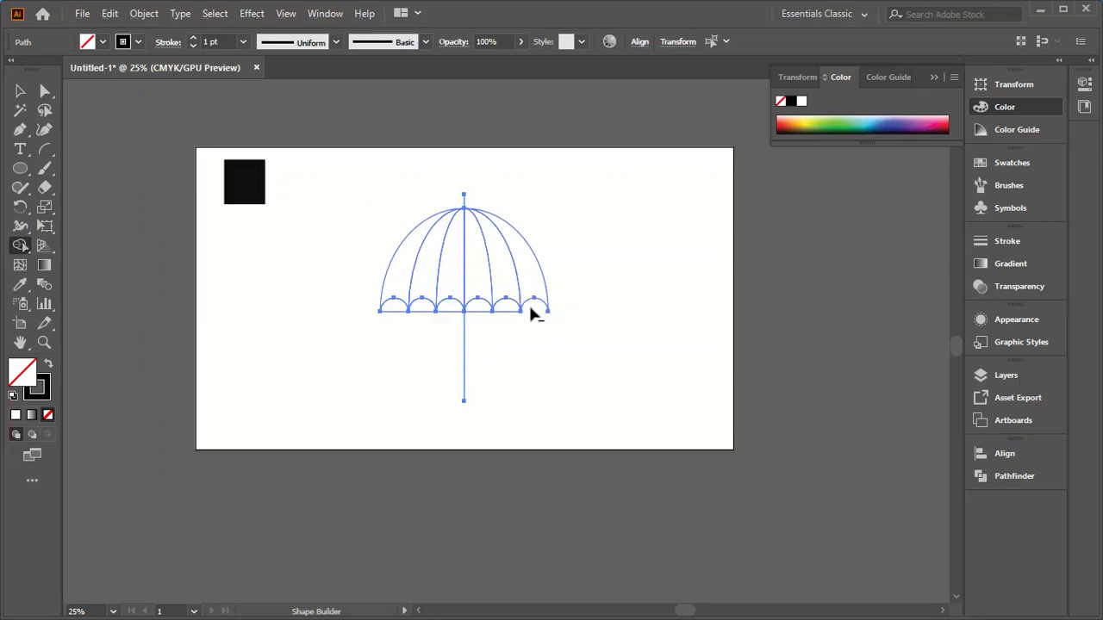
Remove the leftover half-circle areas beneath the scallops with Shape Builder to leave a scalloped canopy edge.
left_click(475, 307)
left_click(415, 307)
left_click(20, 91)
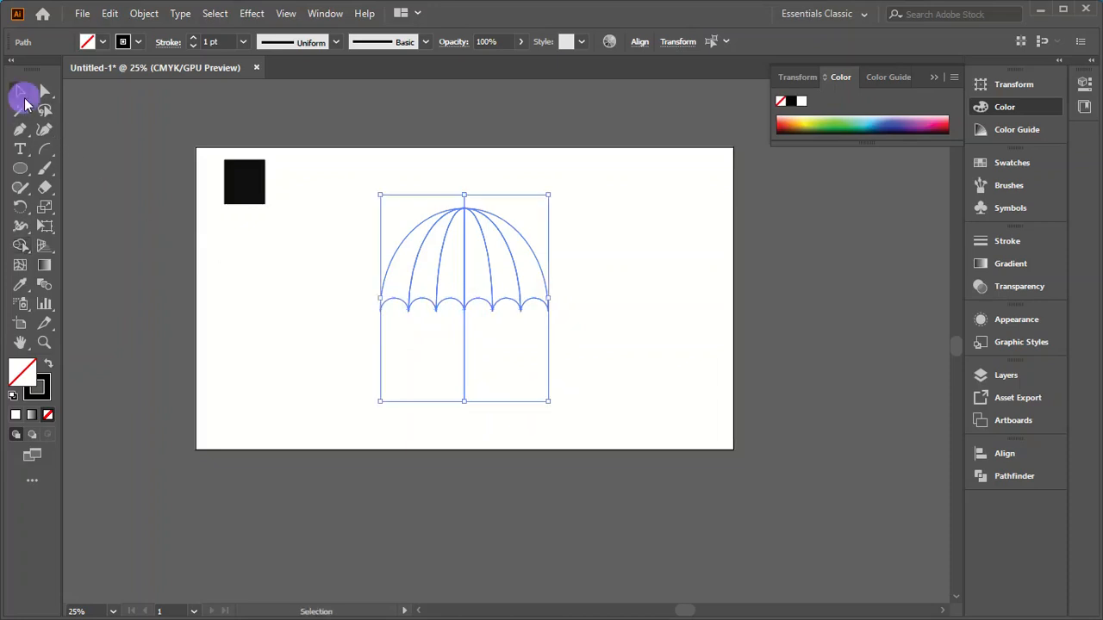
left_click(106, 226)
Fill all six canopy panels with the black sampled from the square using the Eyedropper.
left_click_drag(542, 242, 386, 263)
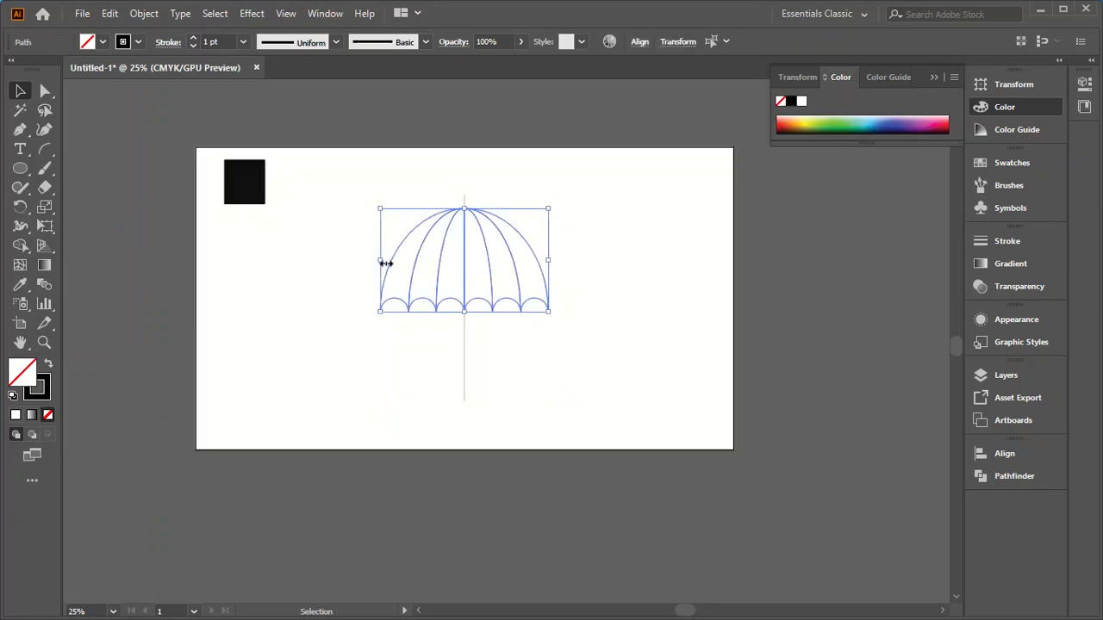
left_click(20, 284)
left_click(241, 193)
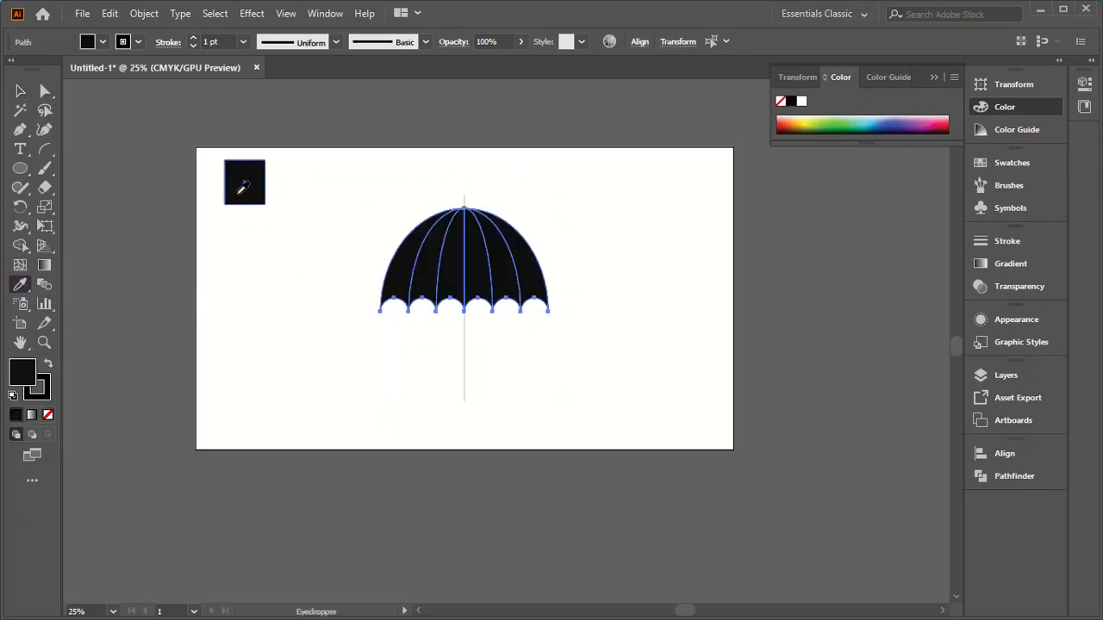
left_click(20, 90)
left_click(113, 200)
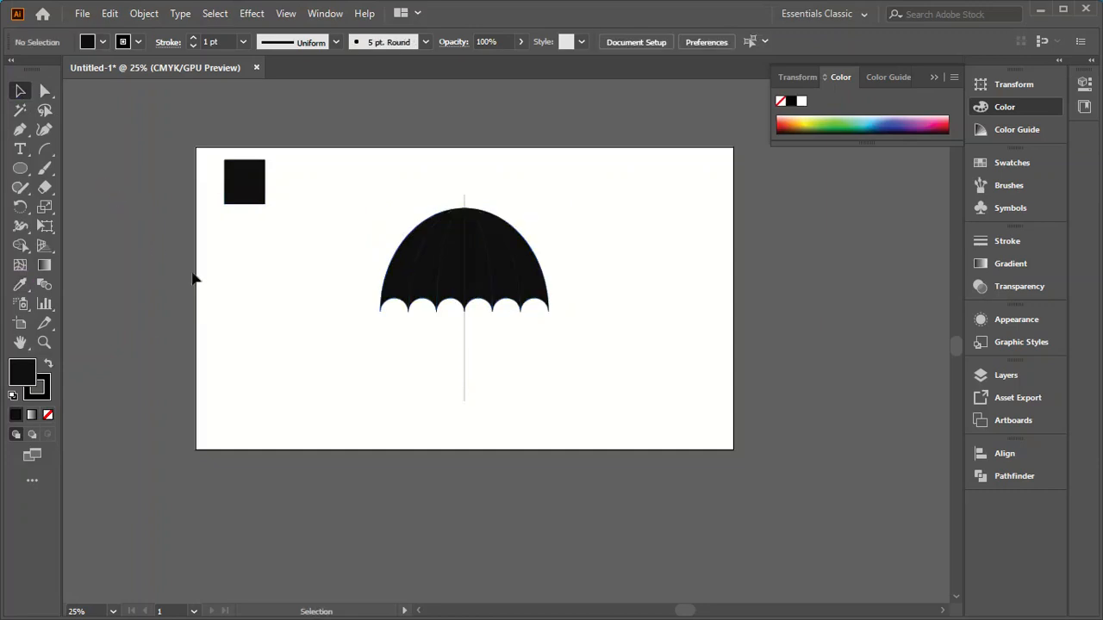
left_click(466, 373)
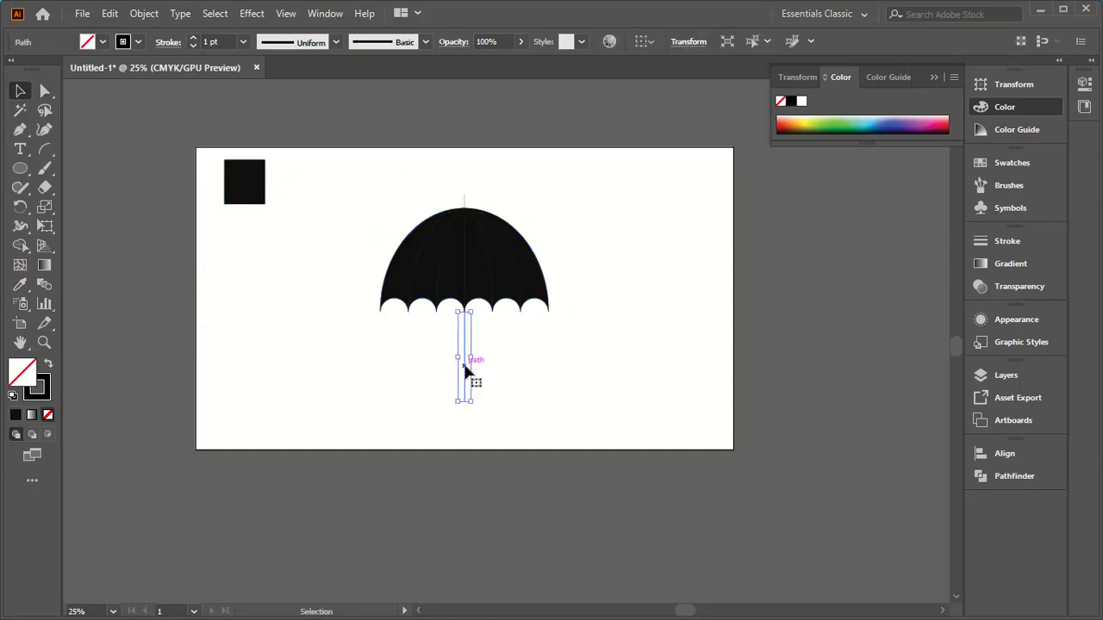
left_click(404, 400)
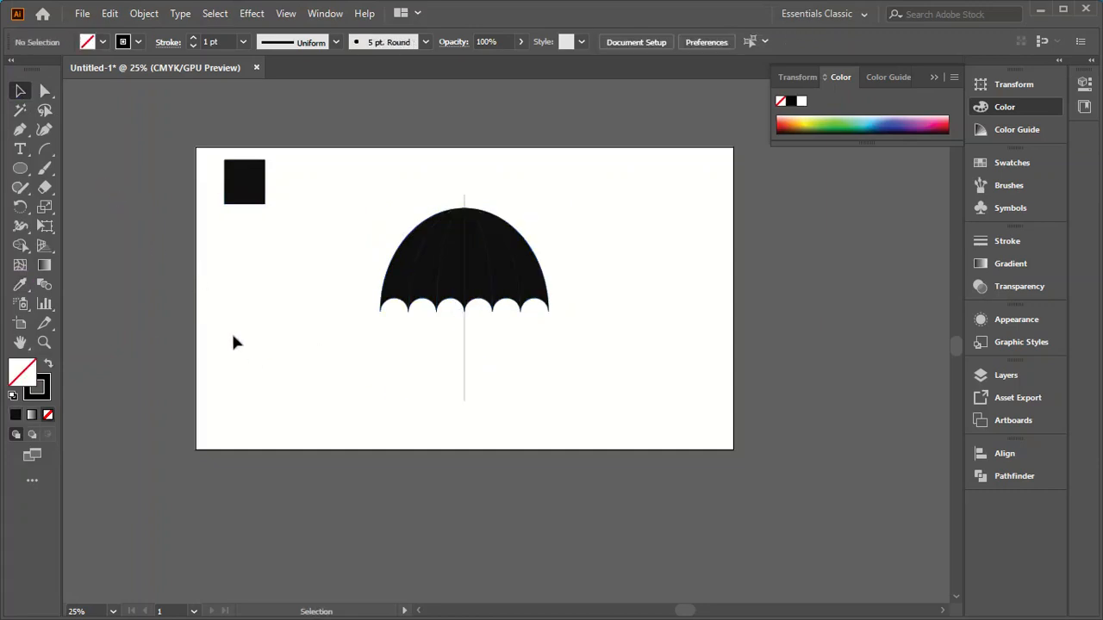
Create a small unfilled circle on the empty area at the lower left of the umbrella, the same size as the scallop circles.
left_click(20, 169)
left_click(271, 363)
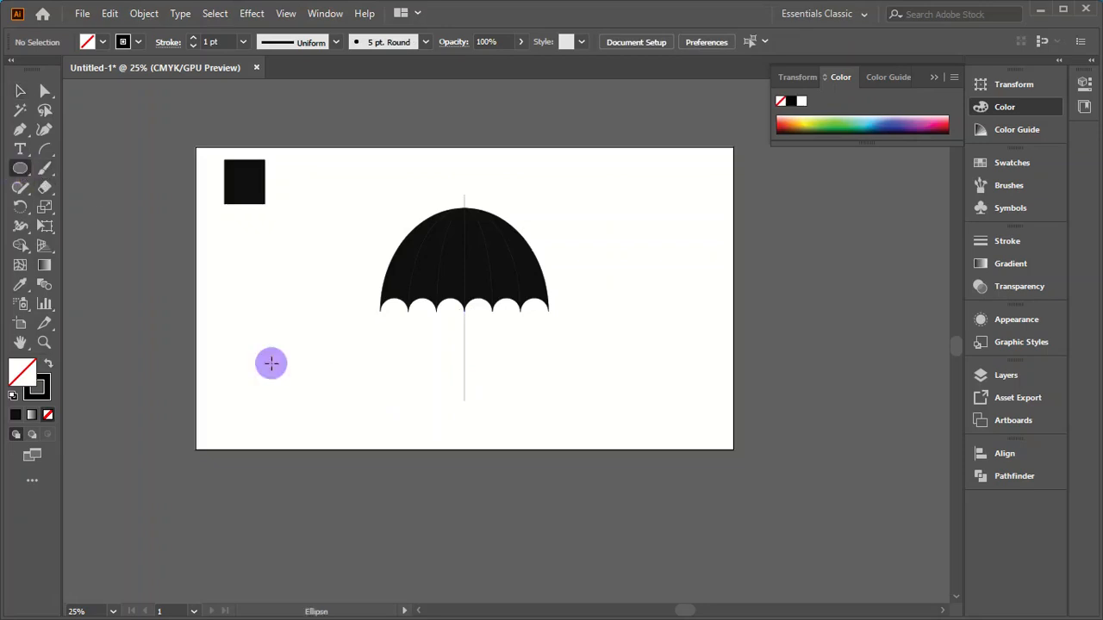
key("Return")
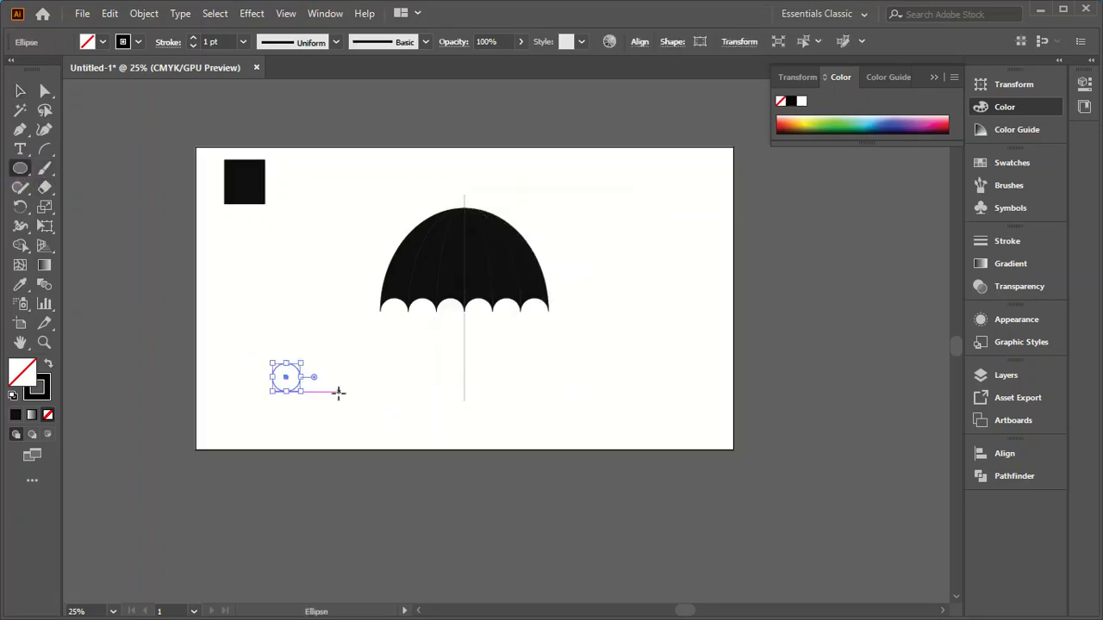
Delete the upper half of the small circle to leave only its lower arc.
key("a")
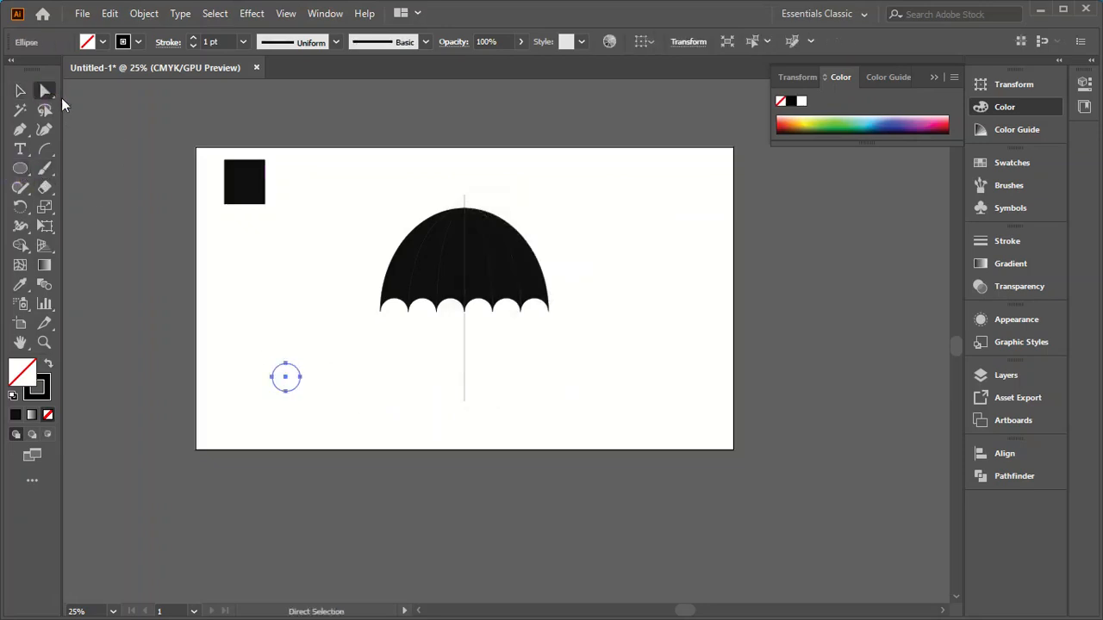
left_click_drag(324, 365, 258, 382)
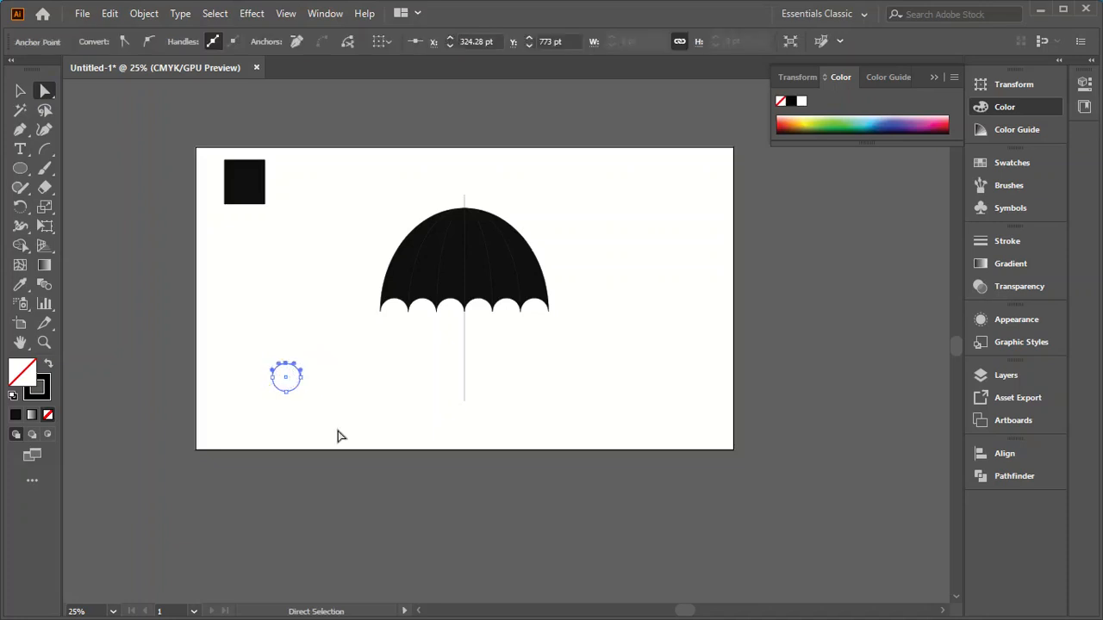
key("Delete")
Move the half-circle arc to the lower end of the umbrella shaft to form the curved handle.
left_click(19, 90)
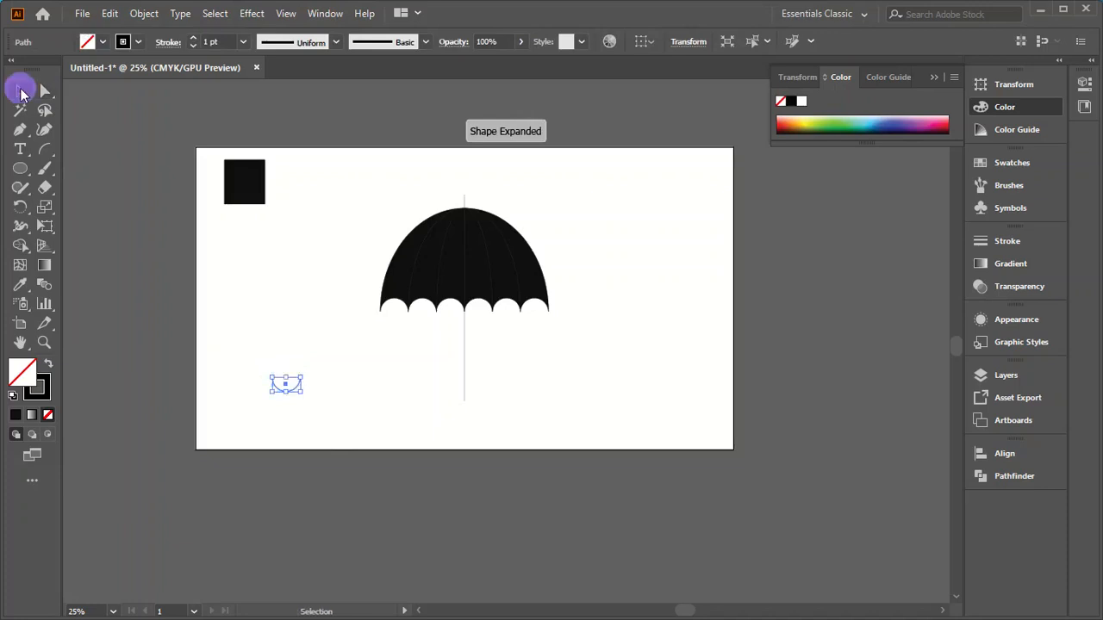
left_click(334, 377)
left_click_drag(299, 389, 458, 411)
left_click(527, 381)
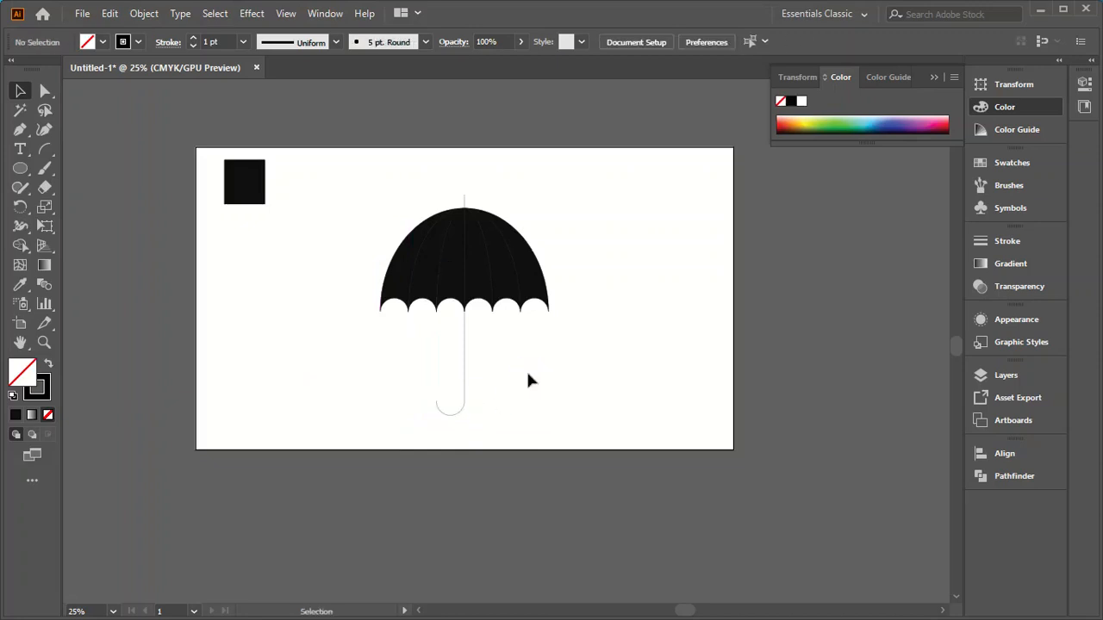
Give the lower shaft and curved handle a mustard-yellow stroke of 6 pt with no fill, using a 55° hue.
left_click_drag(487, 371, 433, 435)
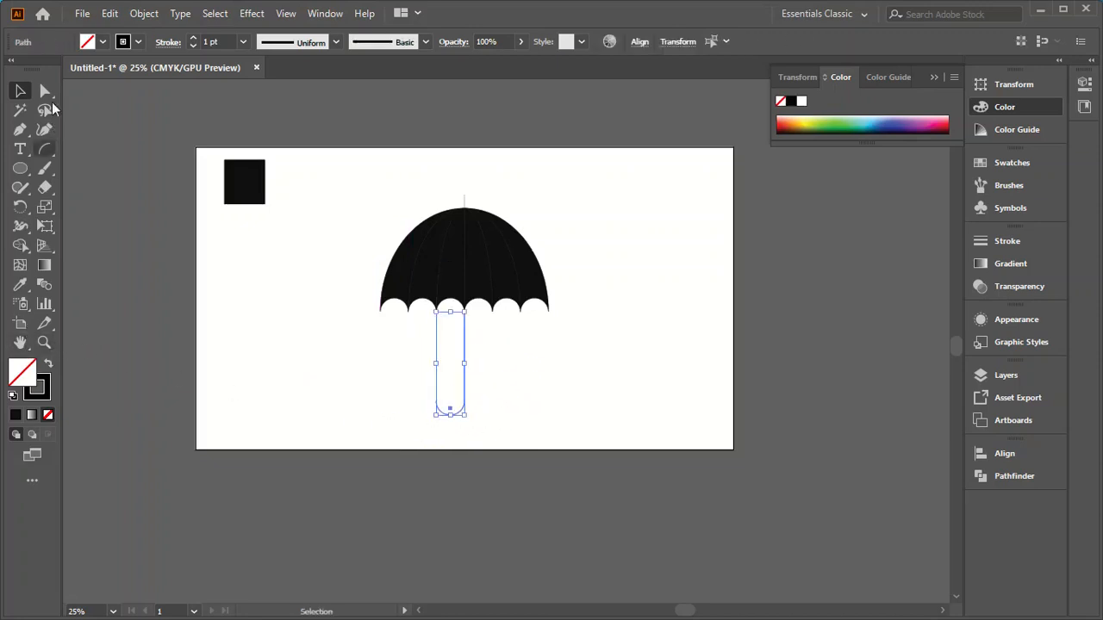
double_click(25, 376)
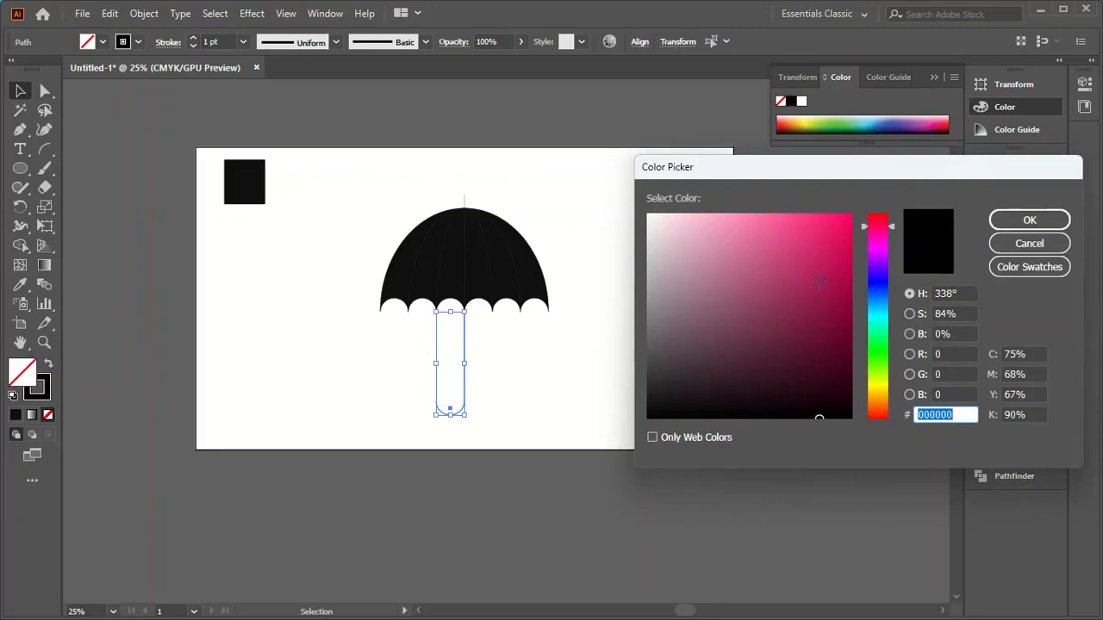
left_click(877, 390)
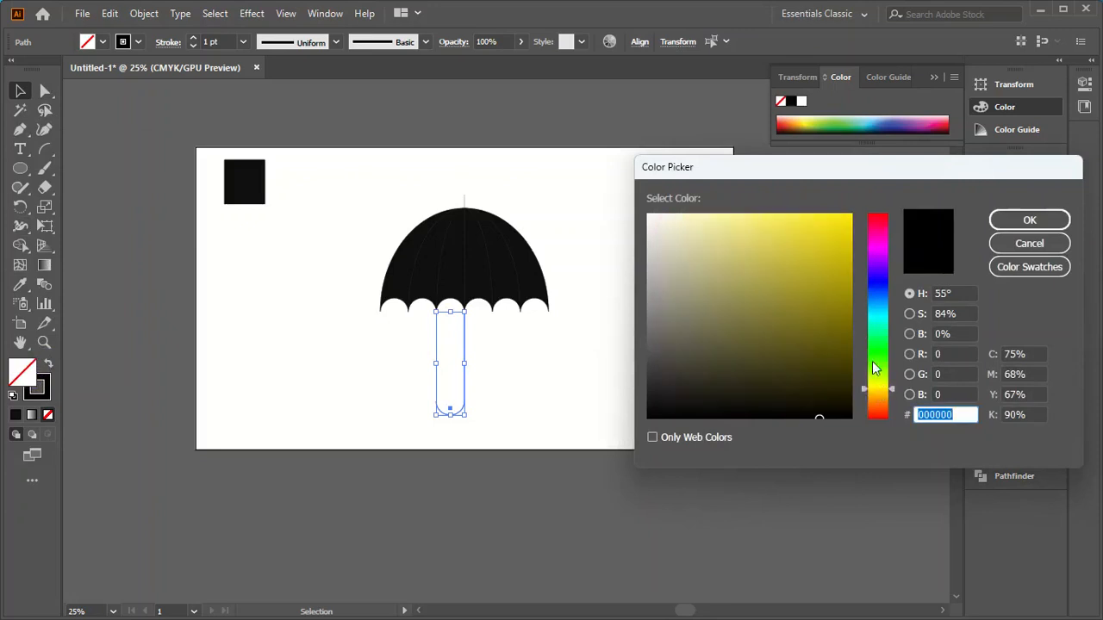
left_click(842, 274)
left_click(1029, 221)
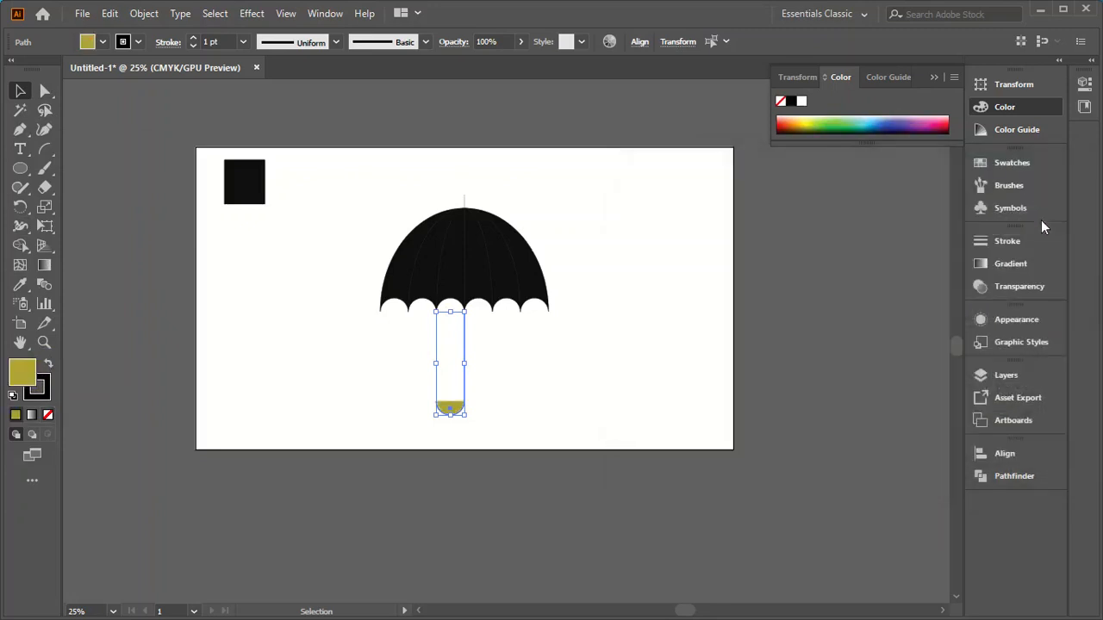
left_click(48, 366)
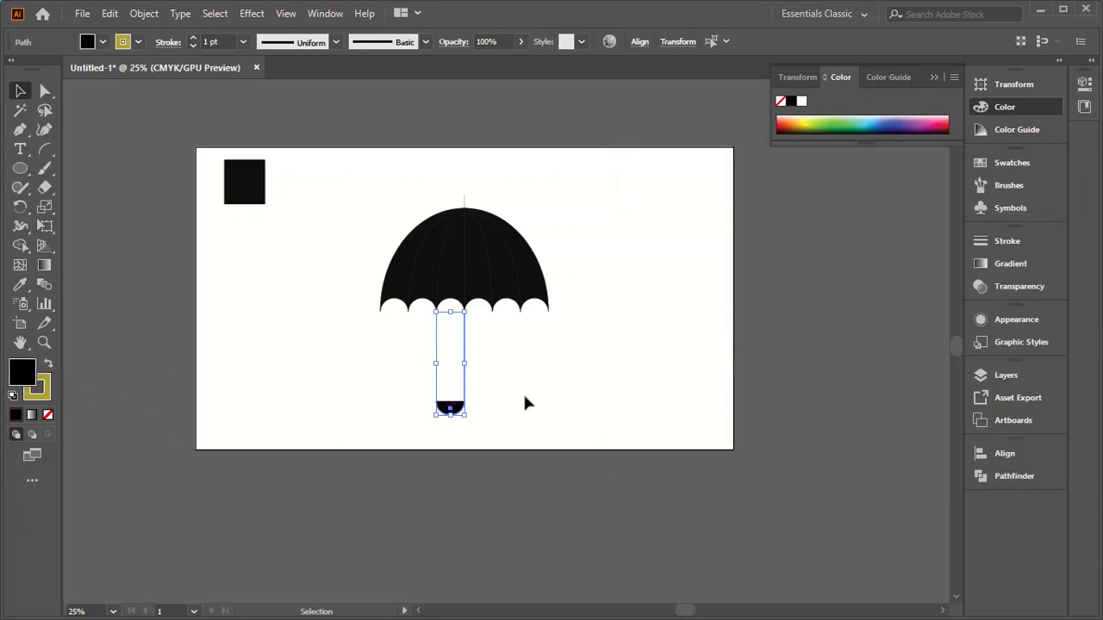
left_click(47, 417)
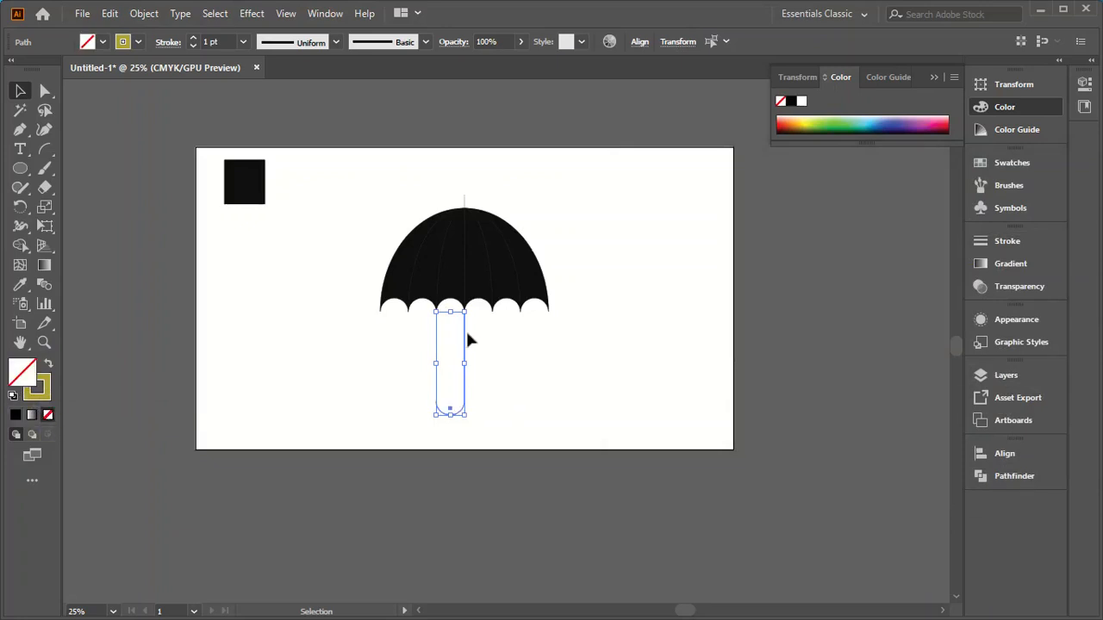
left_click(194, 39)
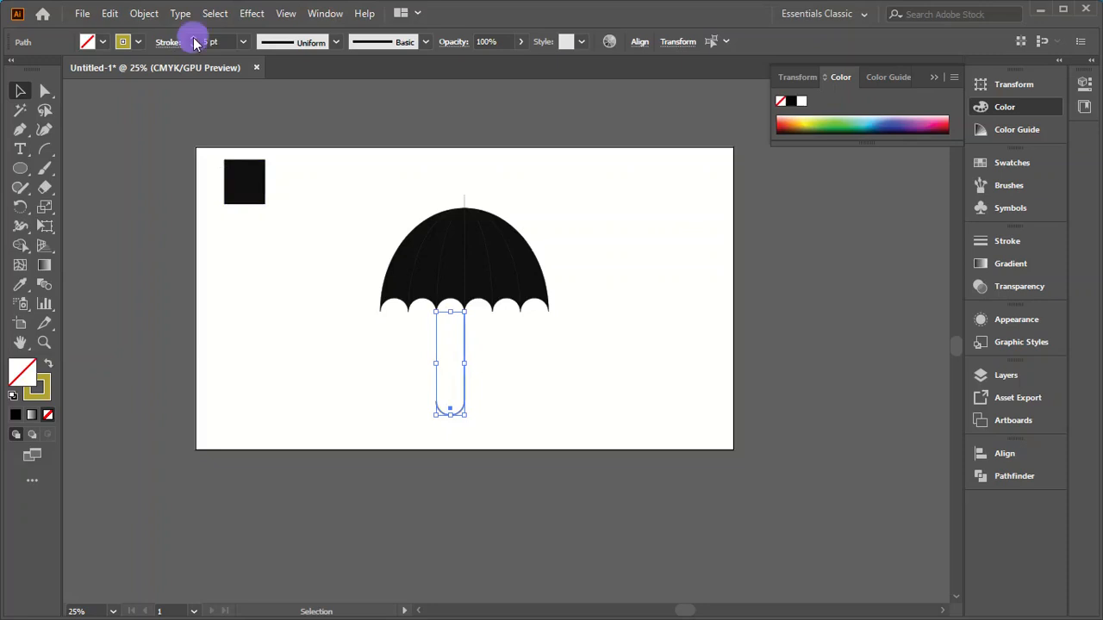
left_click(518, 399)
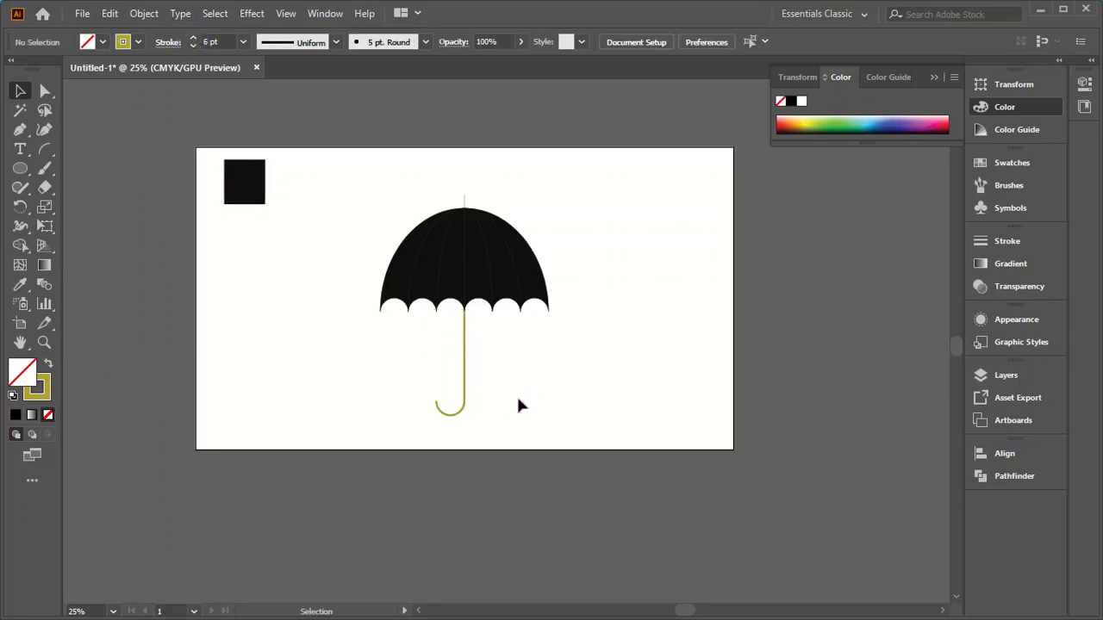
Set the stroke weight of the short tip line above the canopy to 6 pt.
left_click(465, 194)
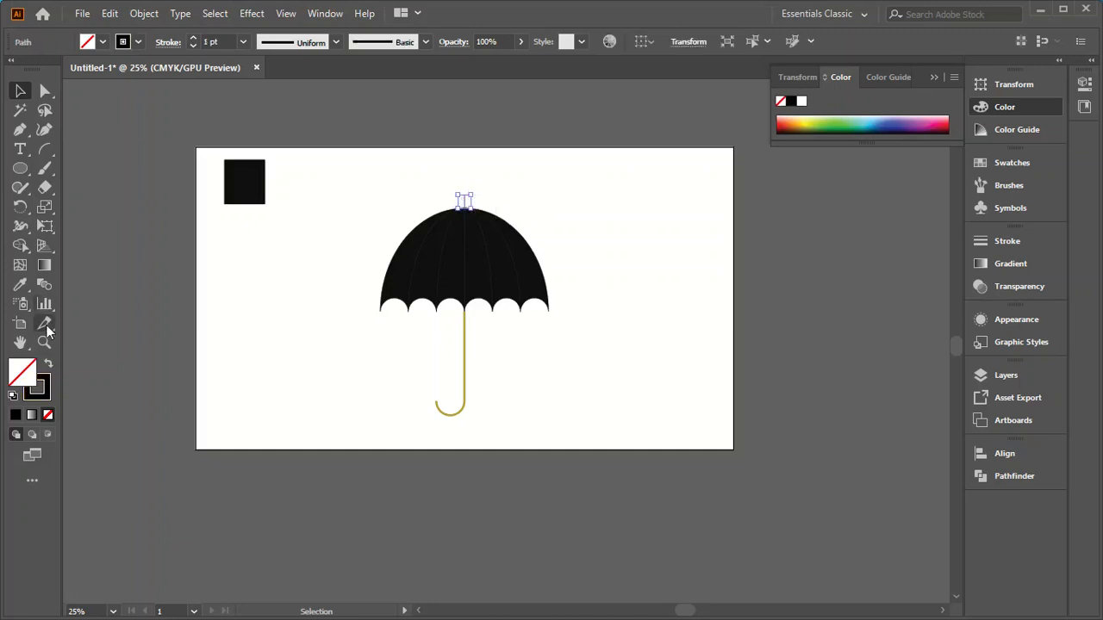
left_click(192, 46)
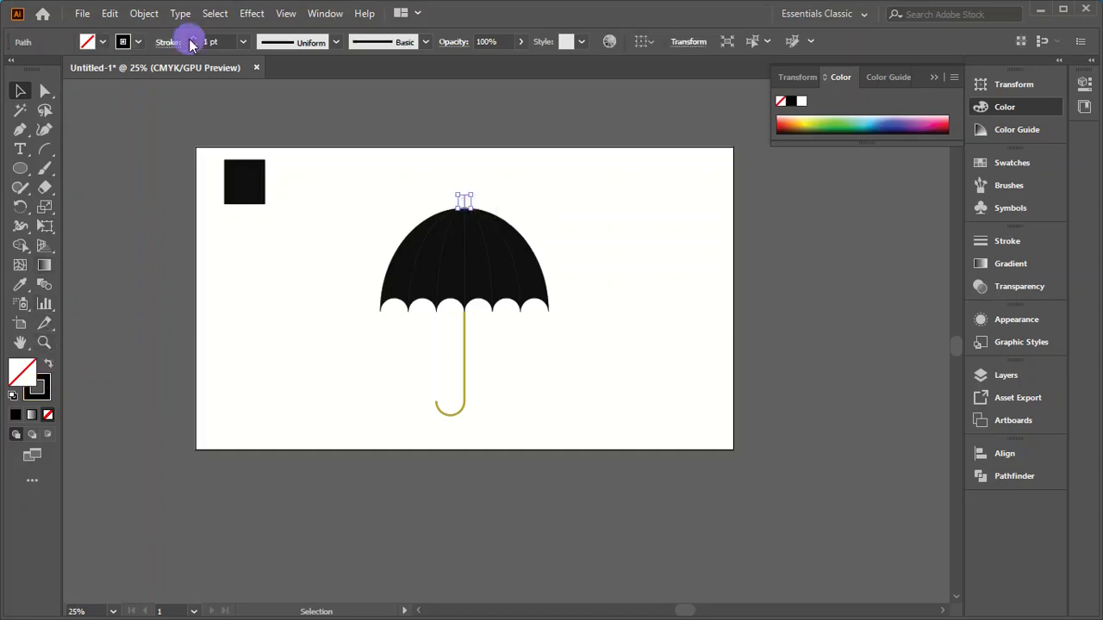
left_click(192, 40)
left_click(191, 40)
left_click(191, 39)
left_click(154, 366)
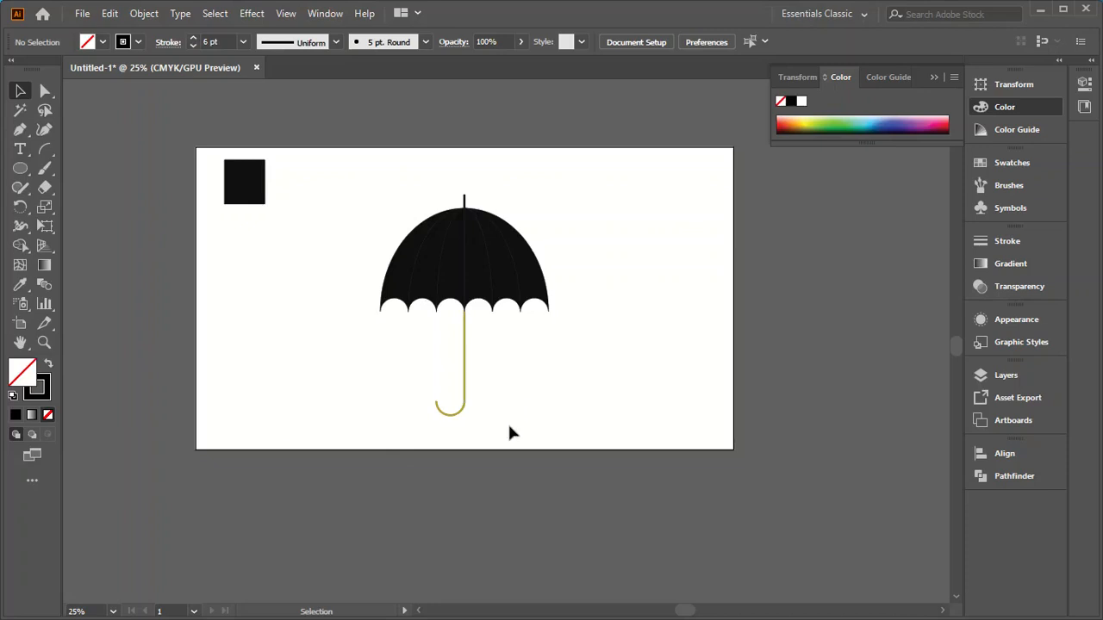
Select all six canopy panels and bring them to the front of the shaft.
scroll(461, 329, "up", 4)
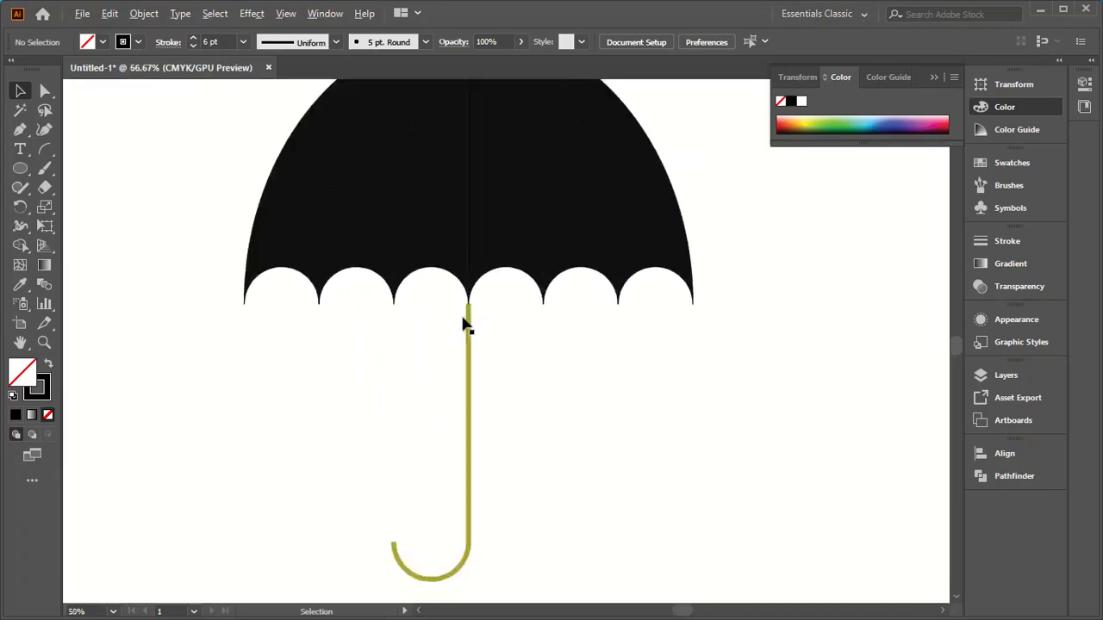
scroll(491, 327, "down", 2)
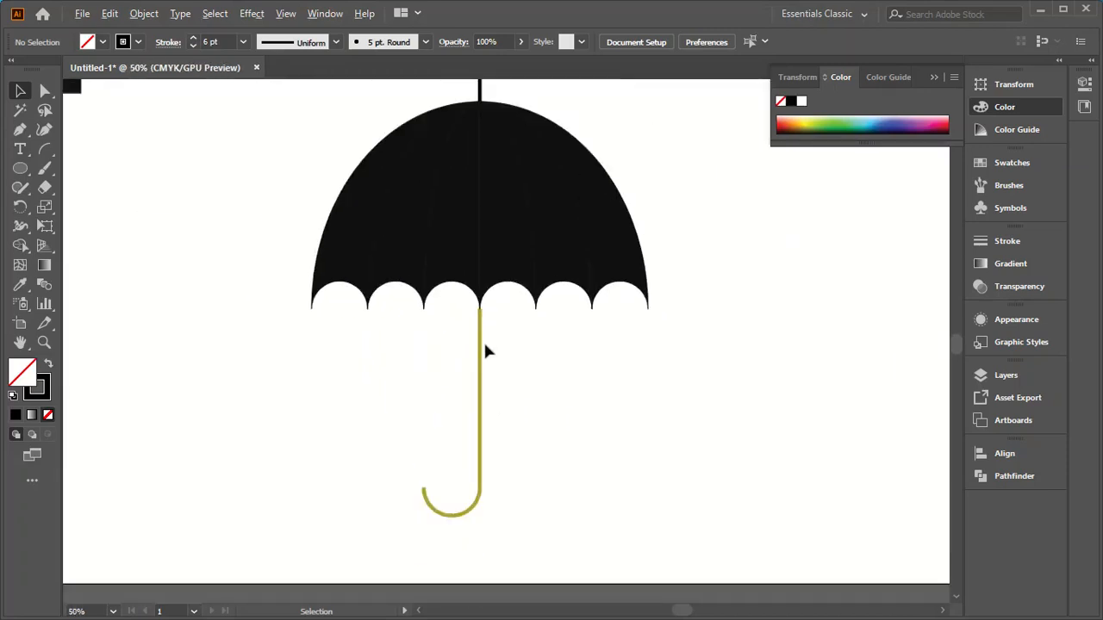
left_click(487, 273)
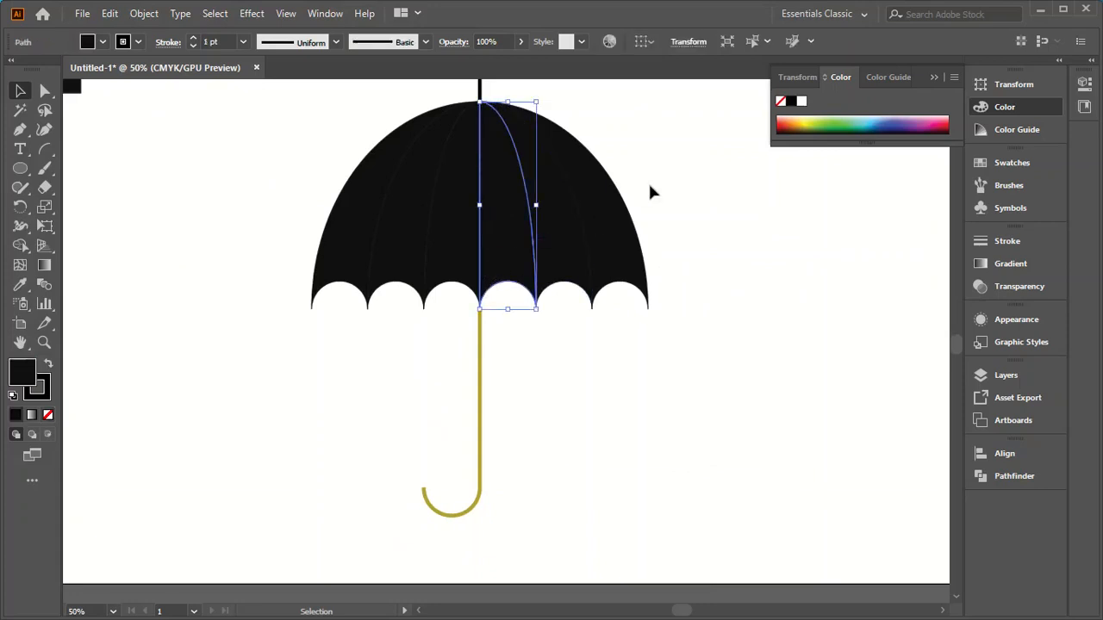
left_click_drag(653, 191, 362, 220)
right_click(422, 222)
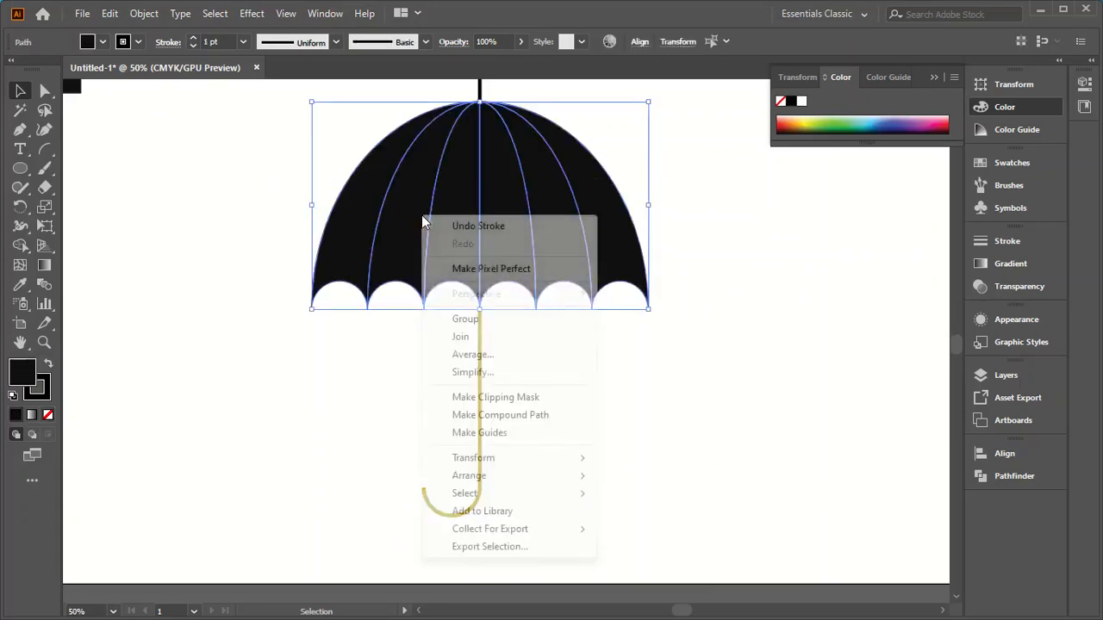
mouse_move(487, 479)
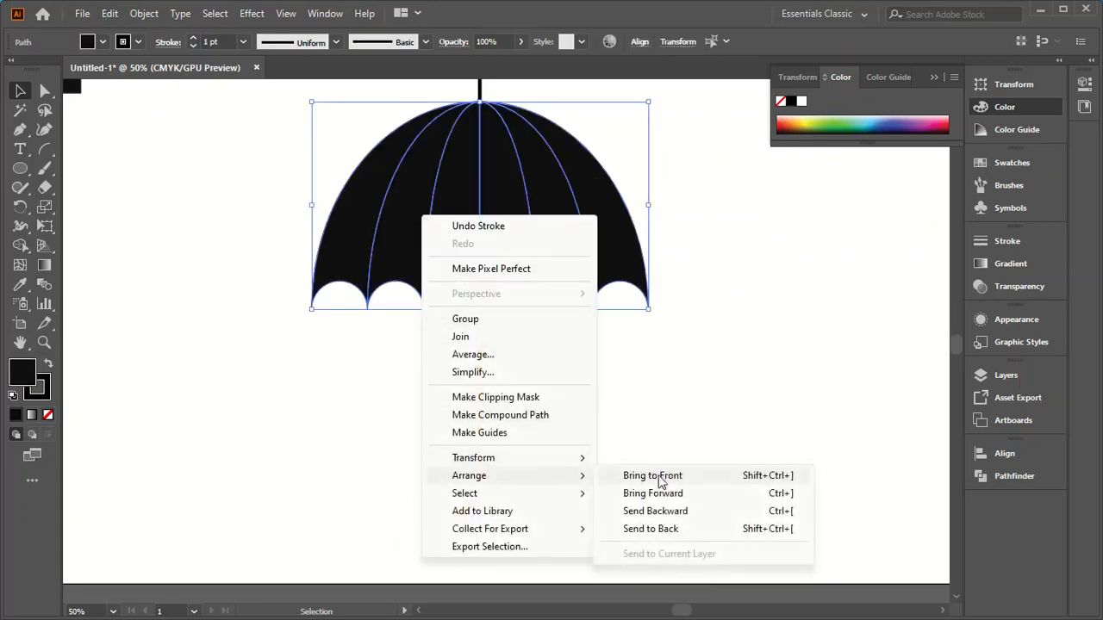
left_click(660, 480)
left_click(644, 404)
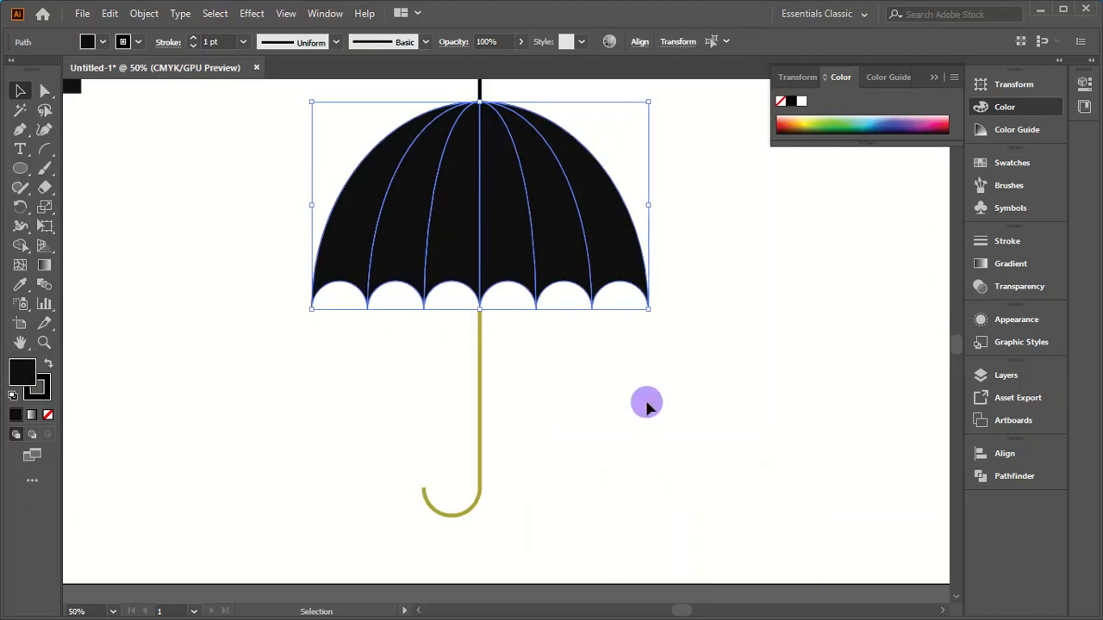
Nudge the shaft and handle together upward until the shaft's upper end tucks behind the canopy's scalloped edge.
left_click(480, 316)
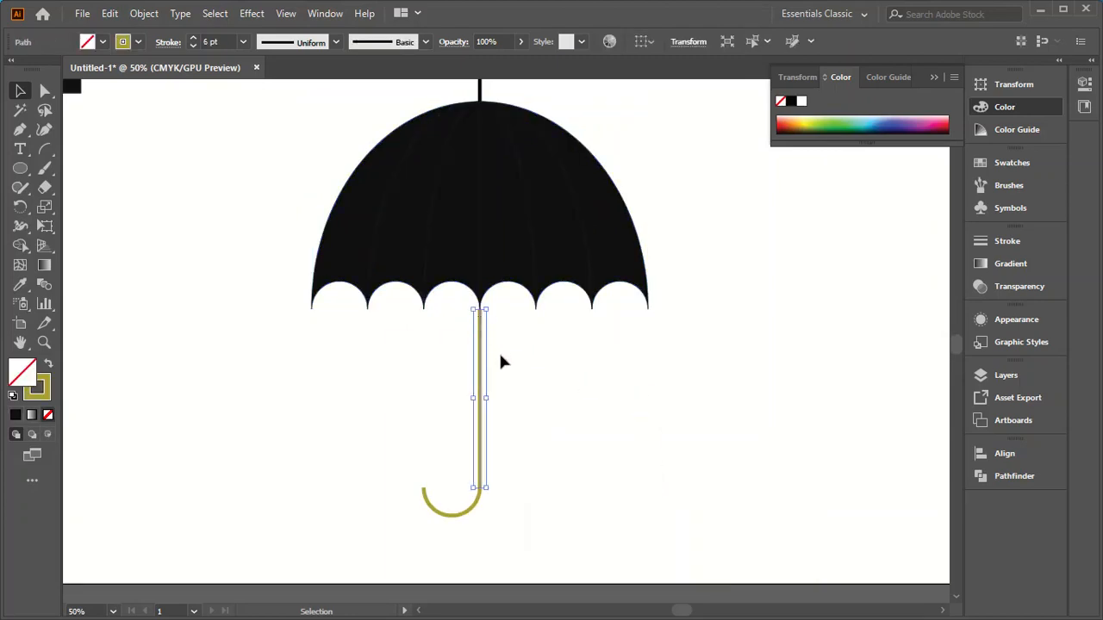
left_click(511, 450)
left_click(483, 474)
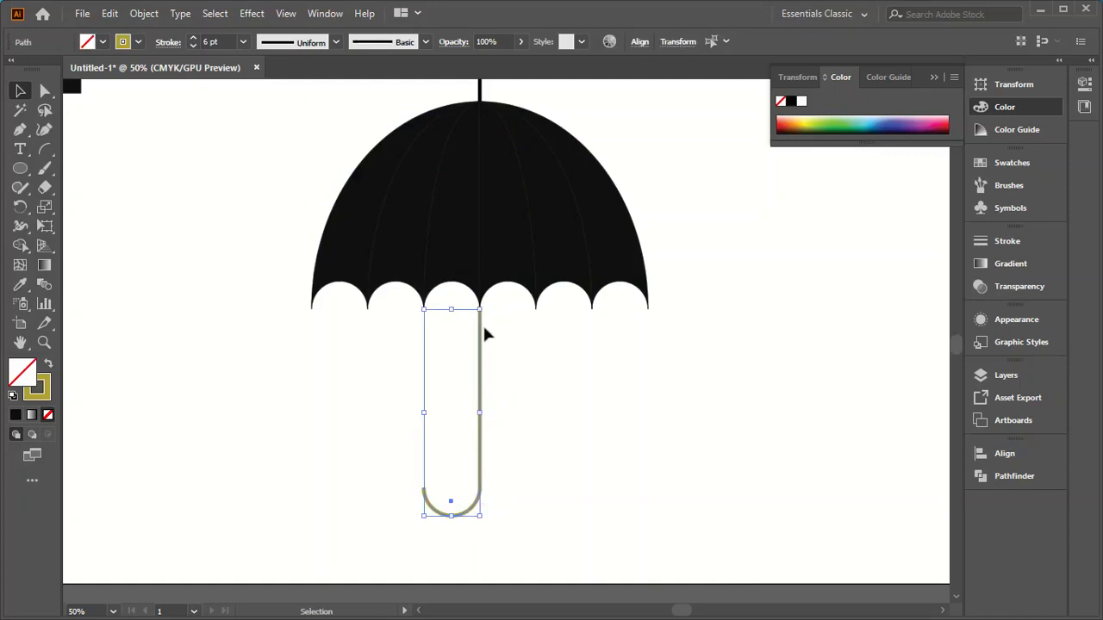
key("Up")
key("Up")
key("Up")
key("Up")
key("Up")
key("Up")
key("Up")
key("Up")
key("Up")
key("Up")
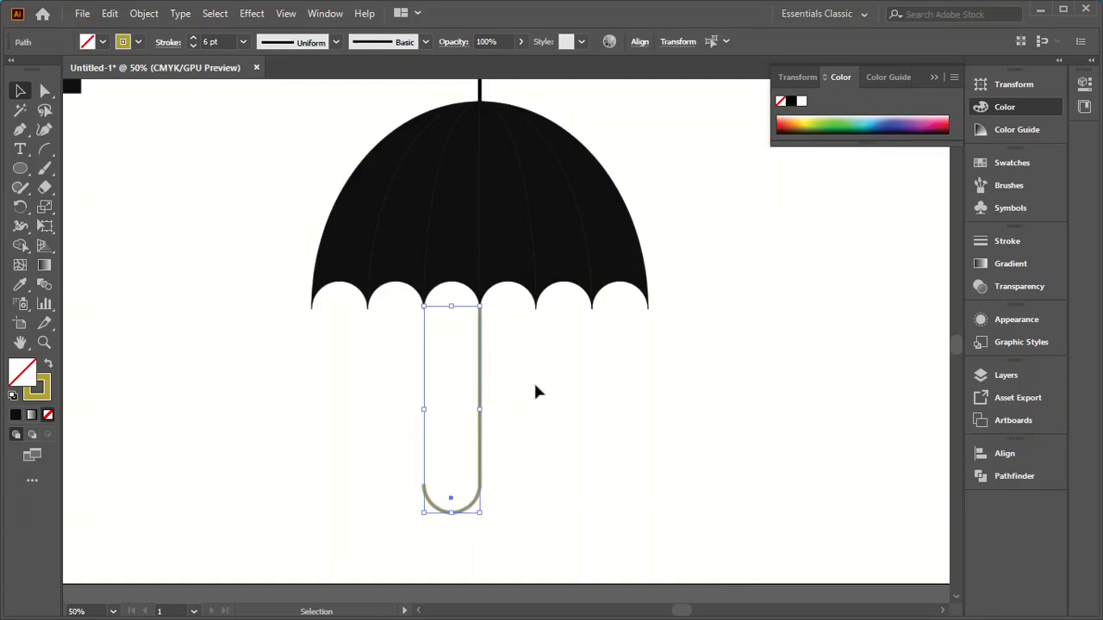
key("Up")
key("Up")
key("Up")
key("Up")
key("Up")
key("Up")
key("Up")
key("Up")
key("Up")
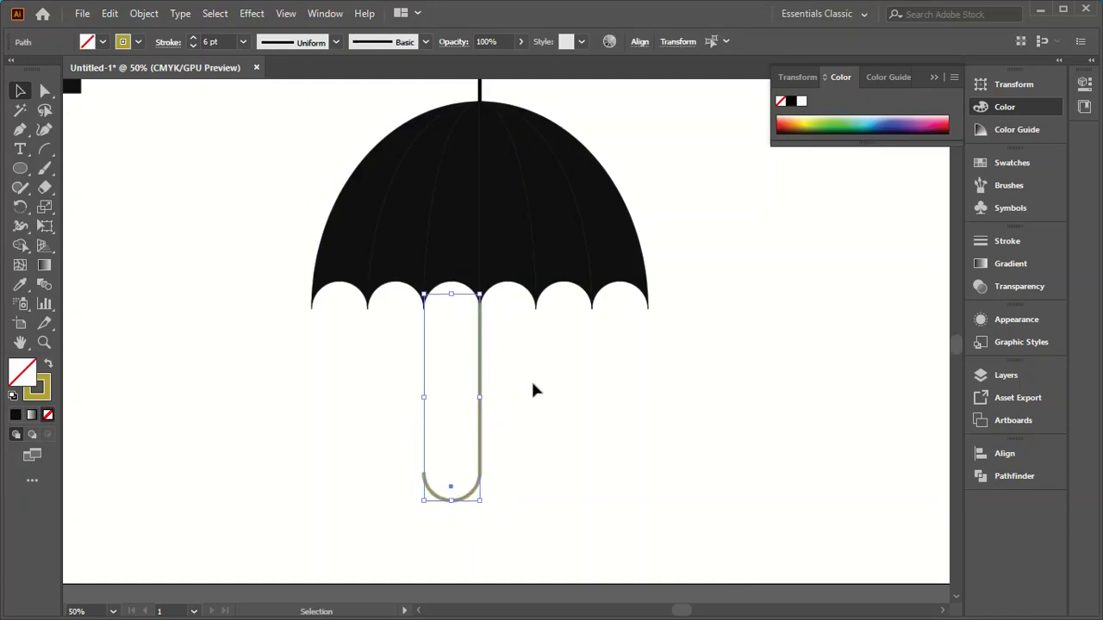
left_click(534, 390)
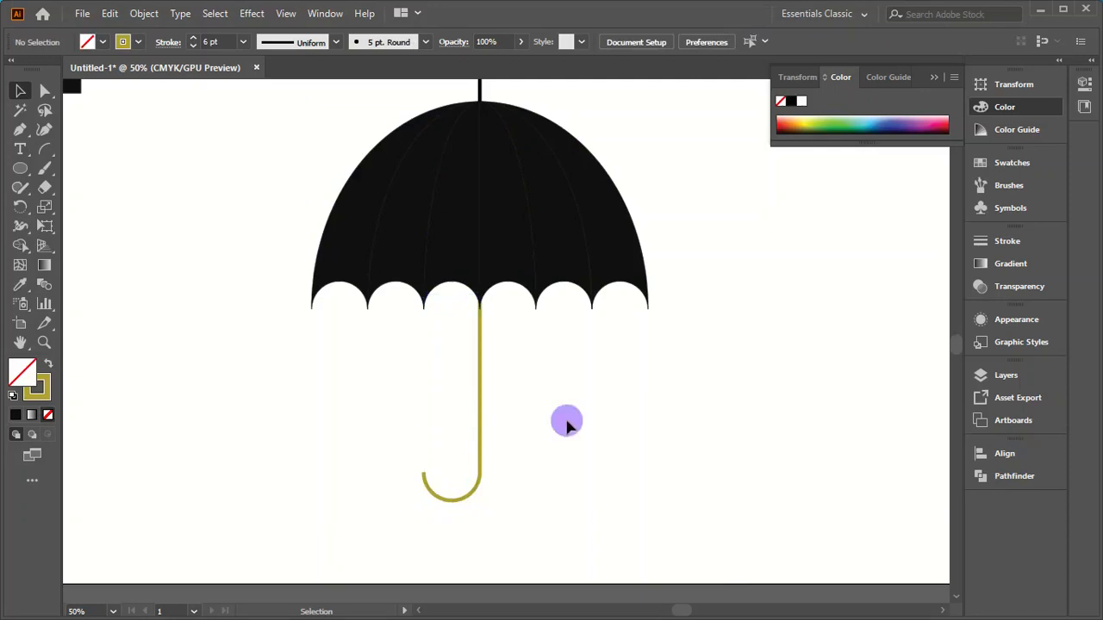
scroll(606, 492, "up", 1)
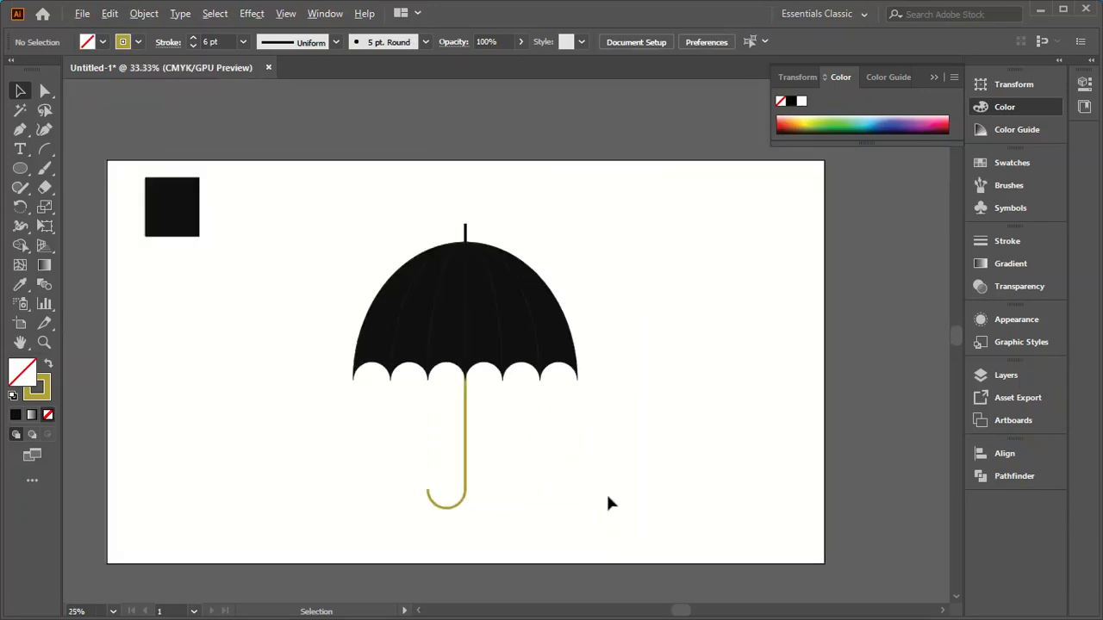